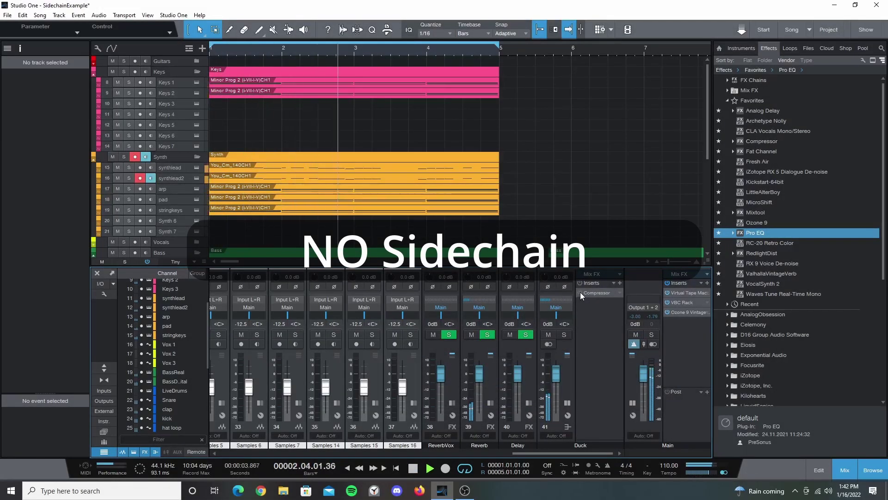
Enable the Duck bus Compressor insert so the kick-triggered ducking is audible
click(581, 293)
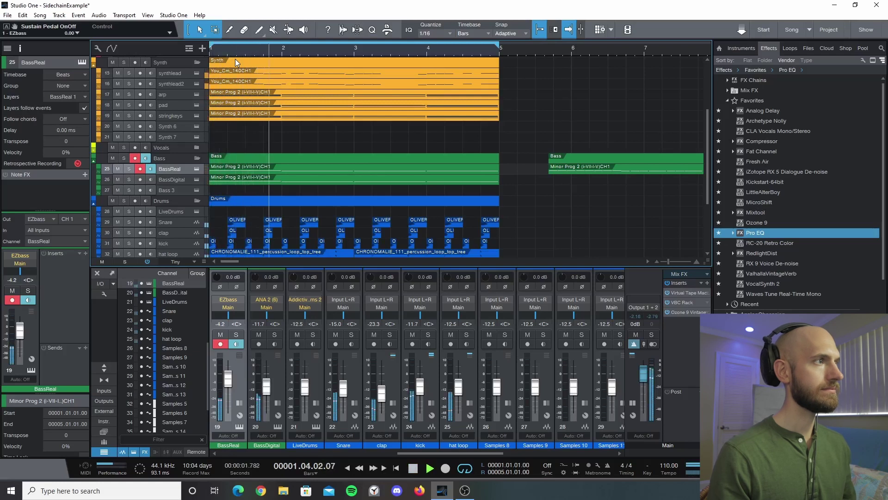
Stop playback and select the BassDigital, arp, pad, stringkeys and Keys 2 tracks together
key(space)
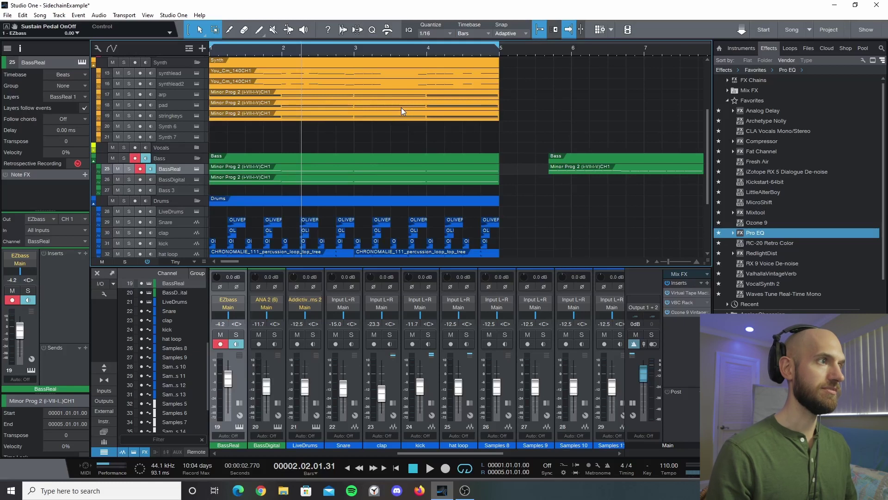
scroll(400, 127, up, 4)
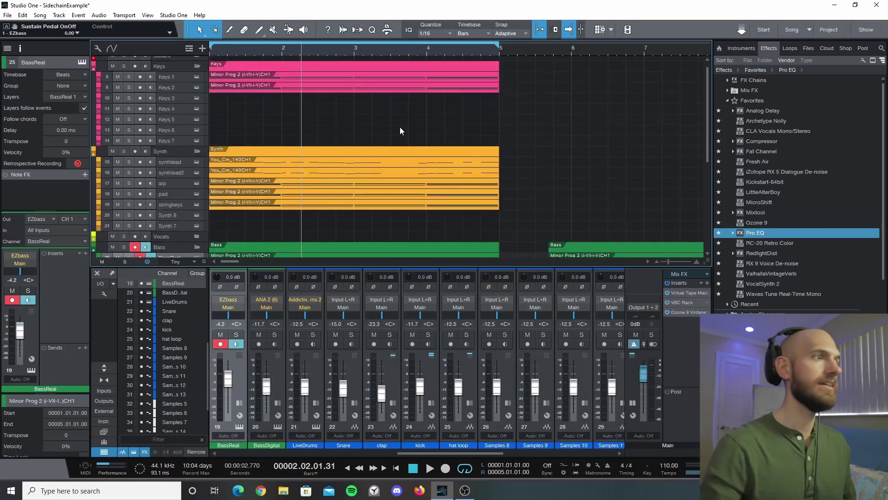
scroll(400, 127, down, 4)
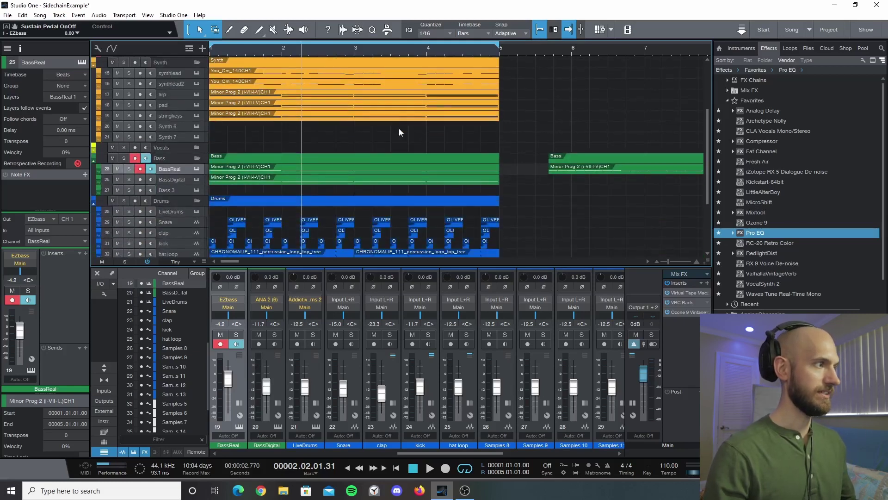
click(180, 183)
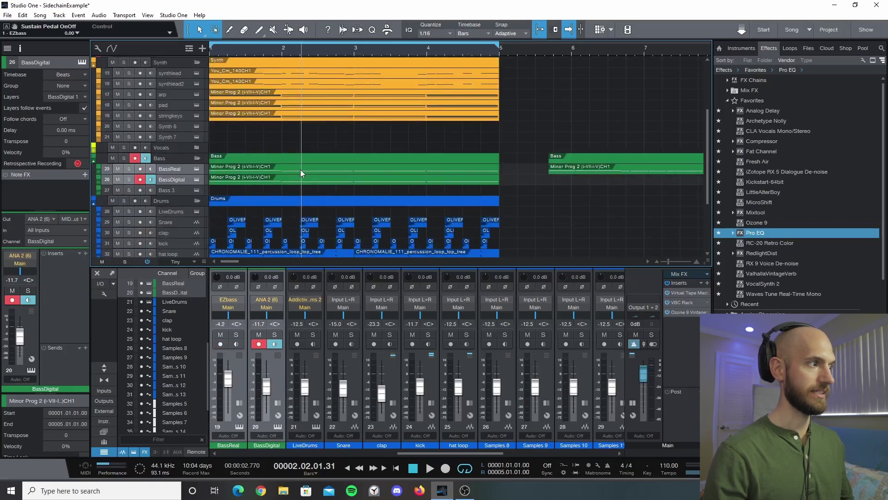
scroll(301, 169, up, 1)
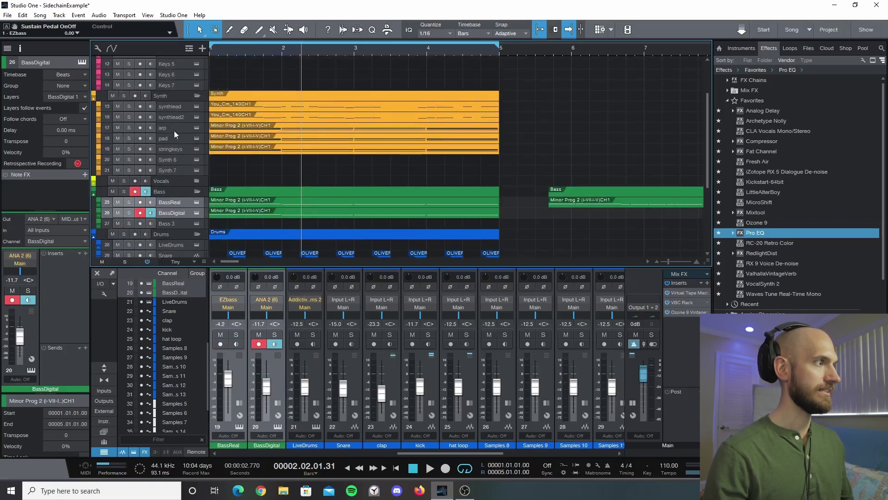
drag(177, 128, 176, 149)
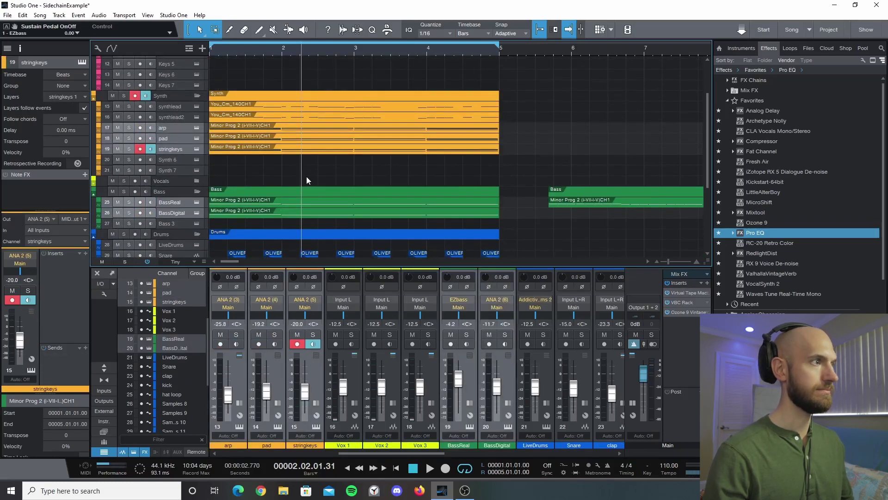
scroll(307, 180, up, 2)
click(177, 93)
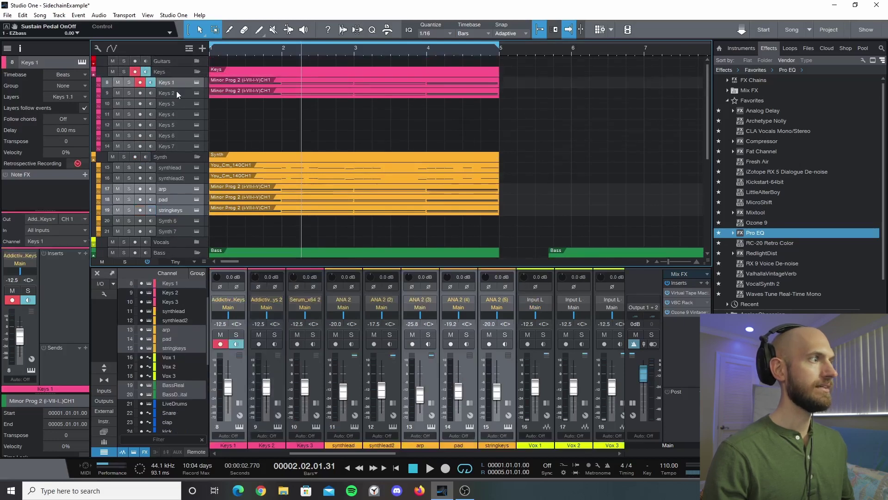
Create a bus fed by the selected channels and name it 'Duck'
right_click(176, 92)
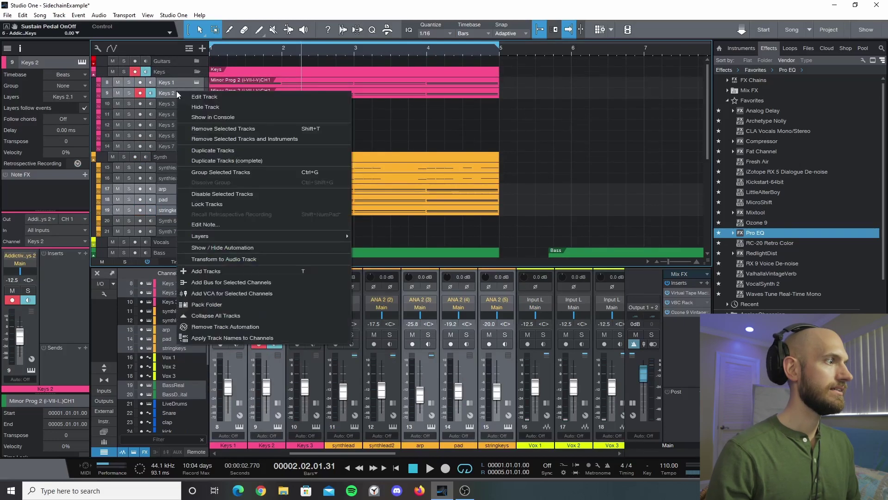
click(243, 282)
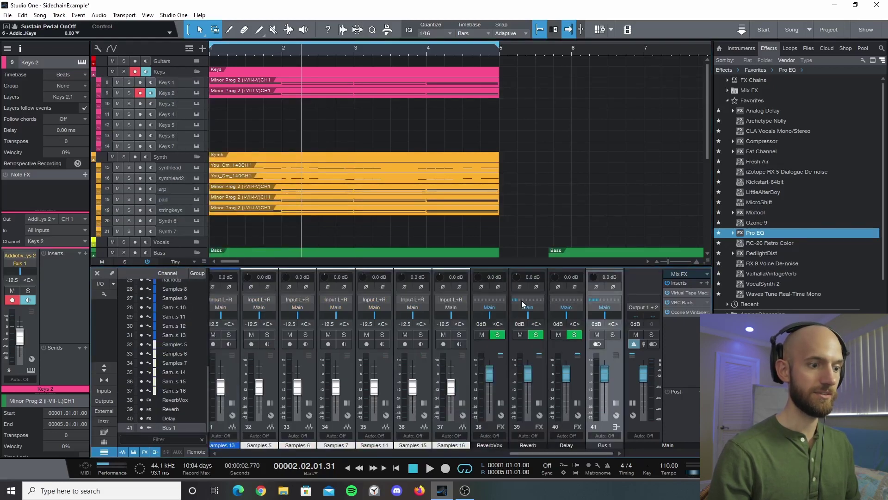
double_click(603, 445)
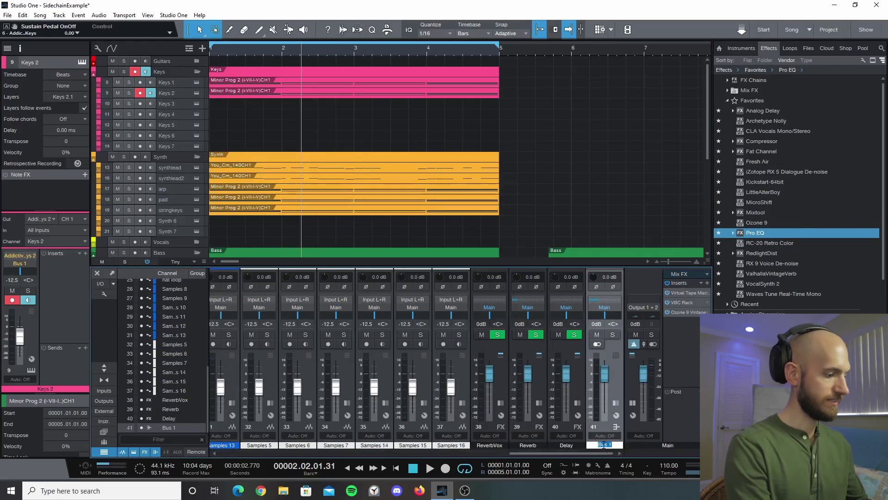
text(Duck)
key(Return)
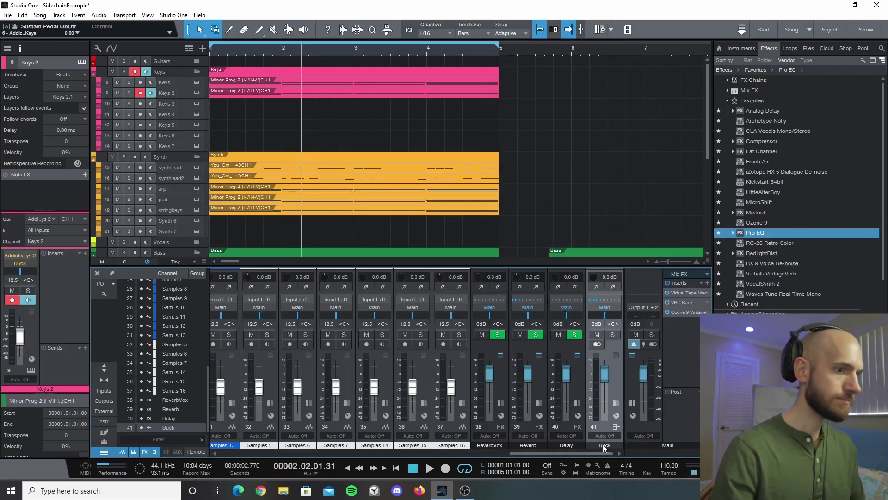
Insert a Compressor on the Duck bus with its external sidechain keyed from the kick track
click(616, 355)
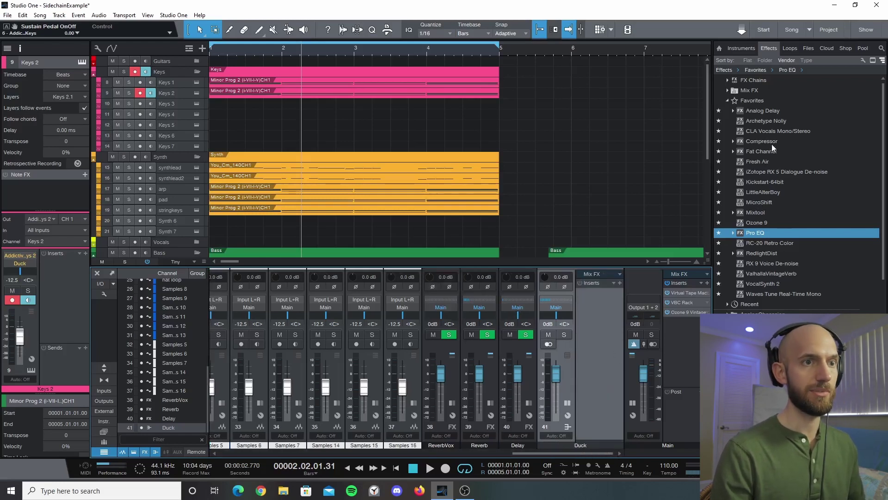
drag(768, 140, 600, 342)
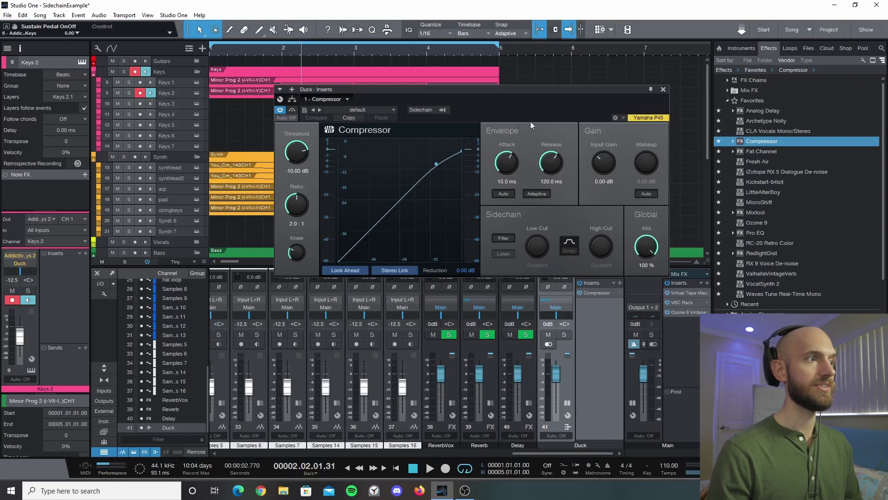
click(422, 109)
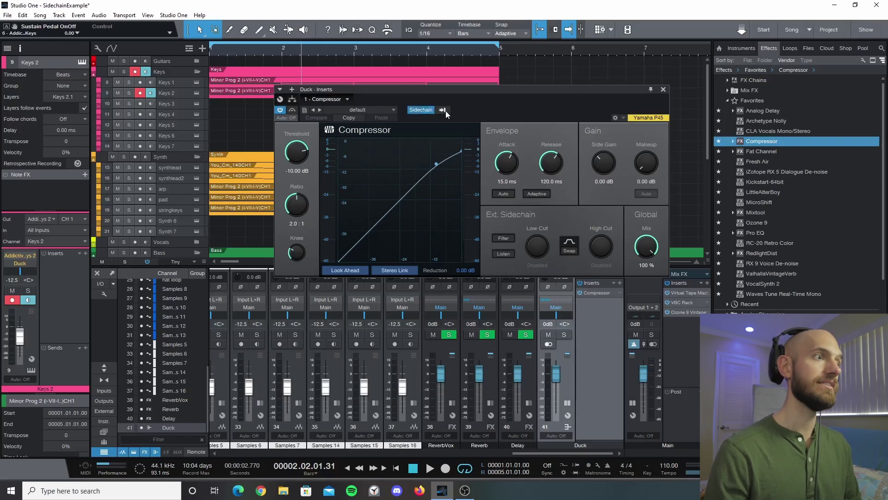
click(445, 109)
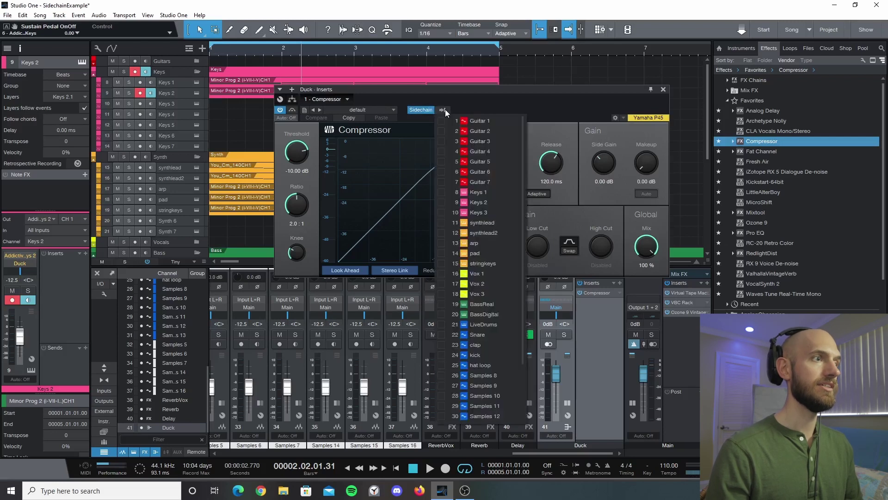
click(442, 355)
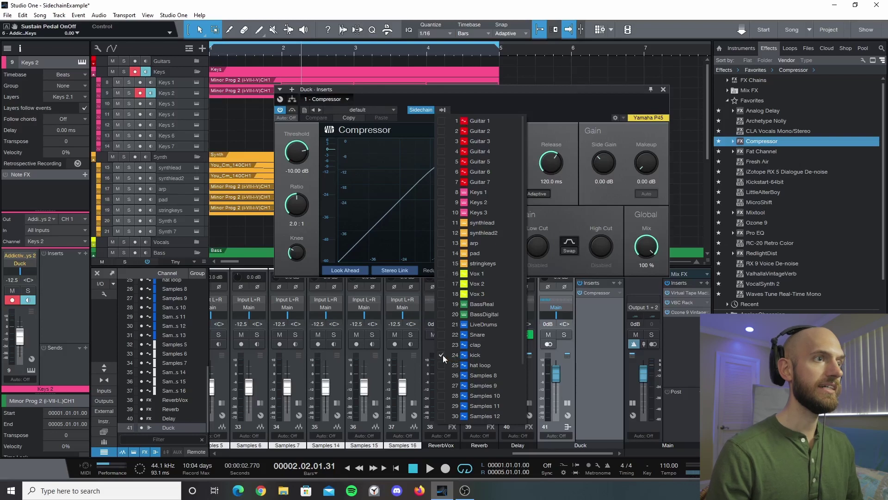
click(578, 90)
Close the compressor window, select the kick track and scroll the console to the Duck bus
click(664, 89)
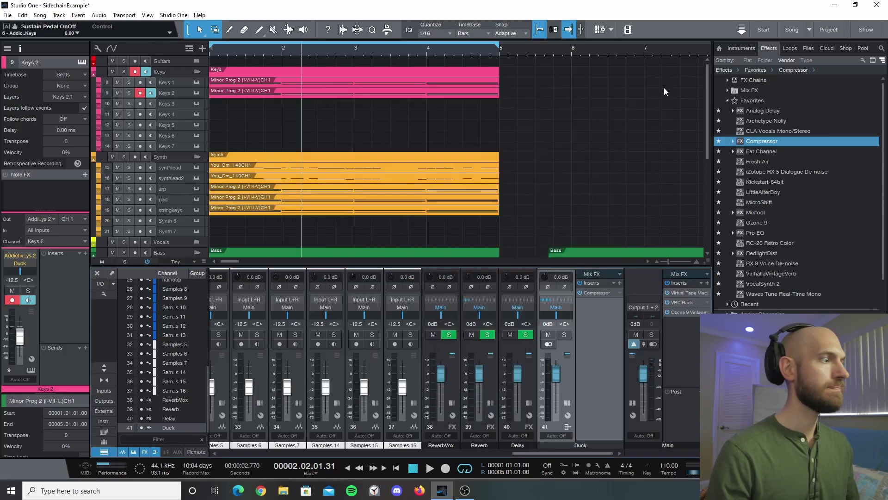
scroll(513, 172, down, 5)
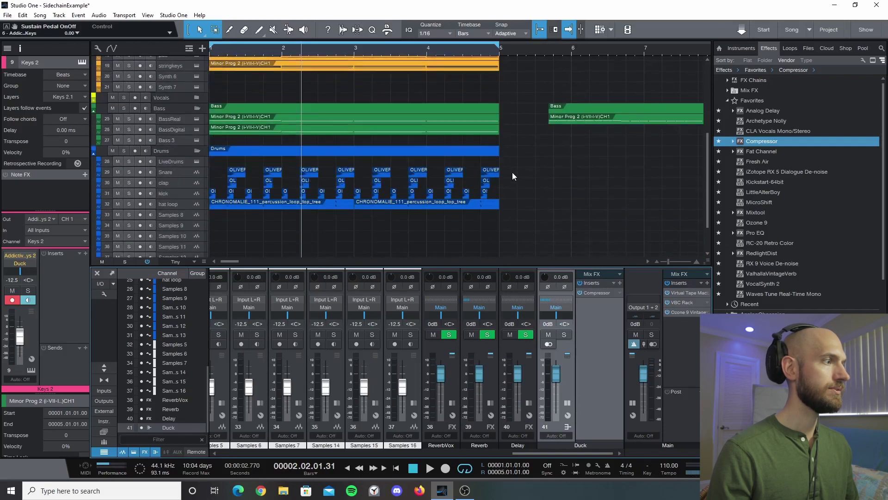
click(173, 194)
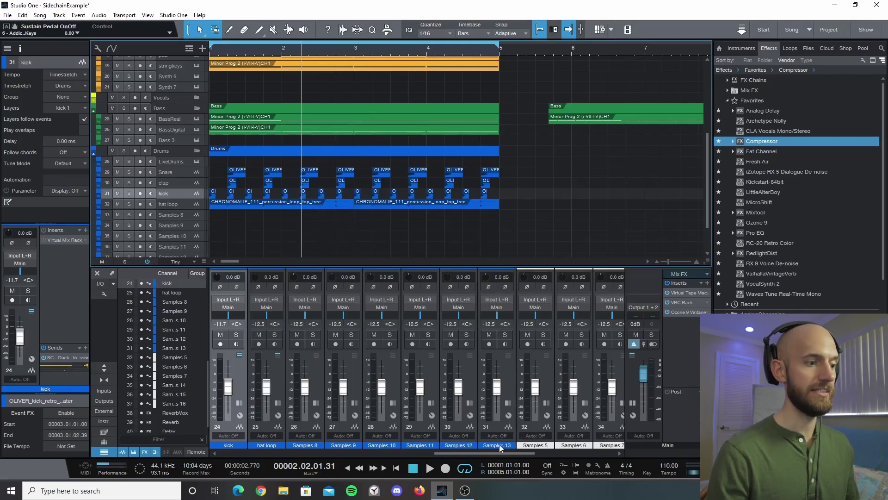
drag(494, 452, 588, 452)
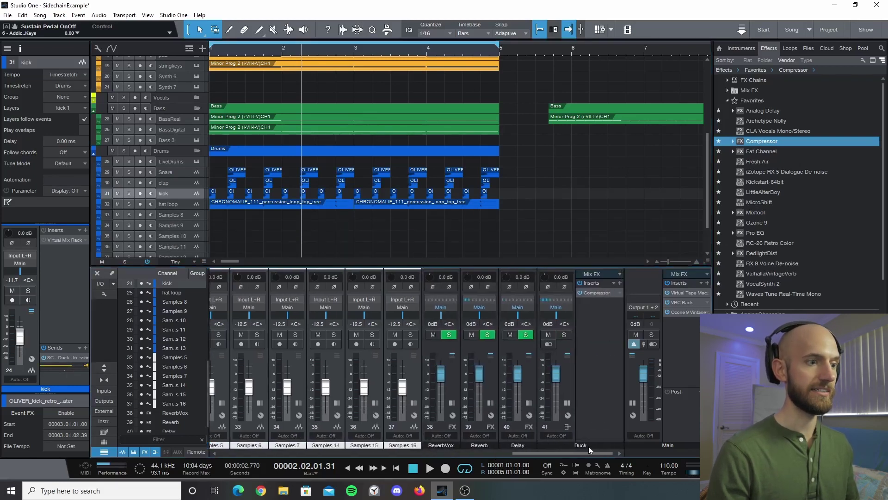
Open the Duck bus compressor, move its window aside and audition the ducking
click(598, 292)
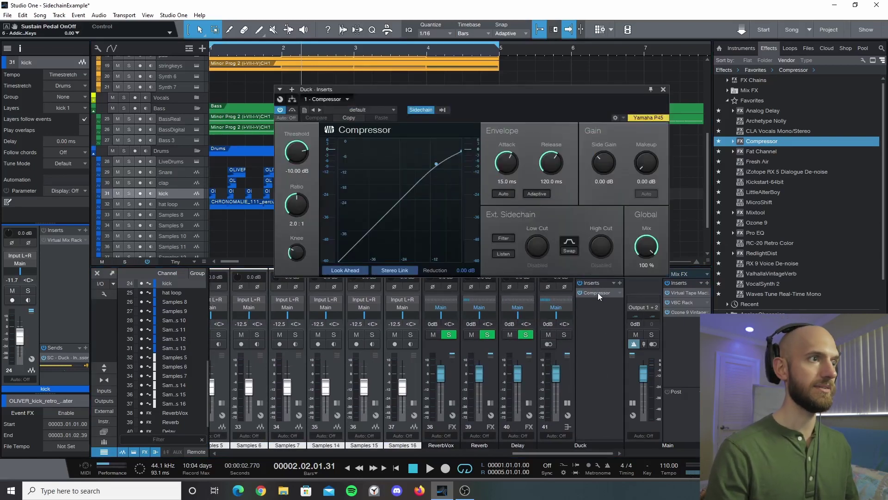
drag(486, 87, 561, 68)
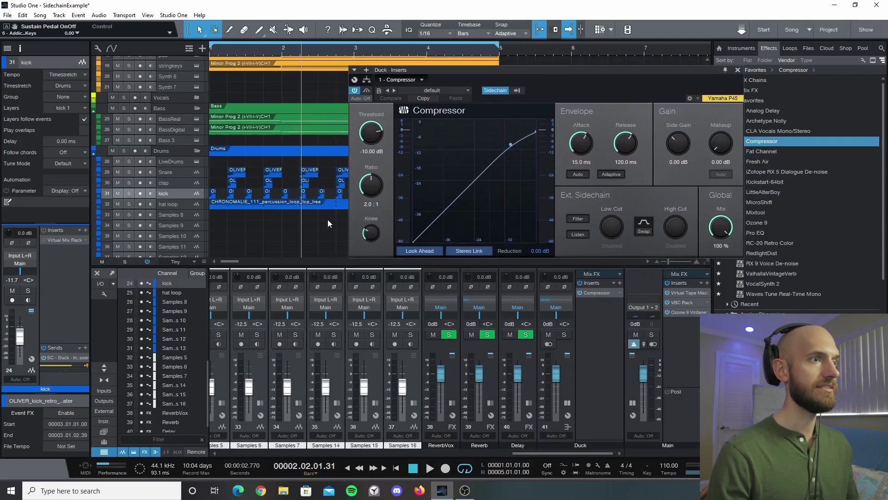
key(space)
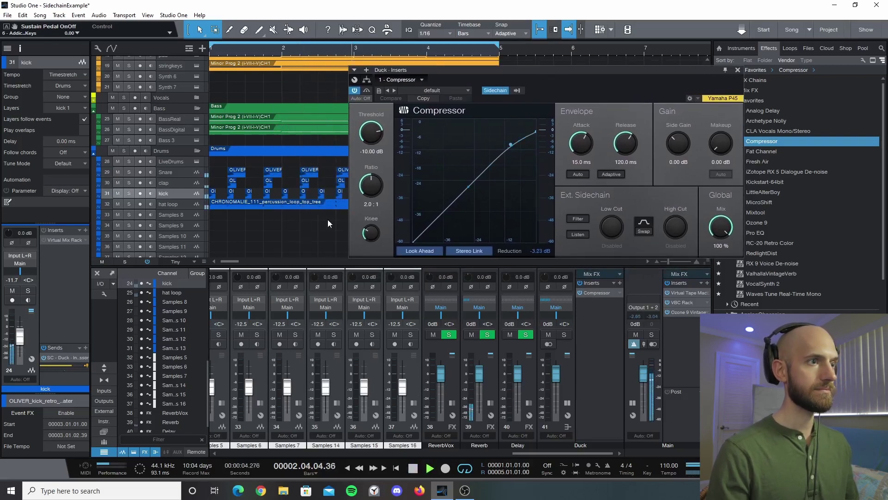
key(space)
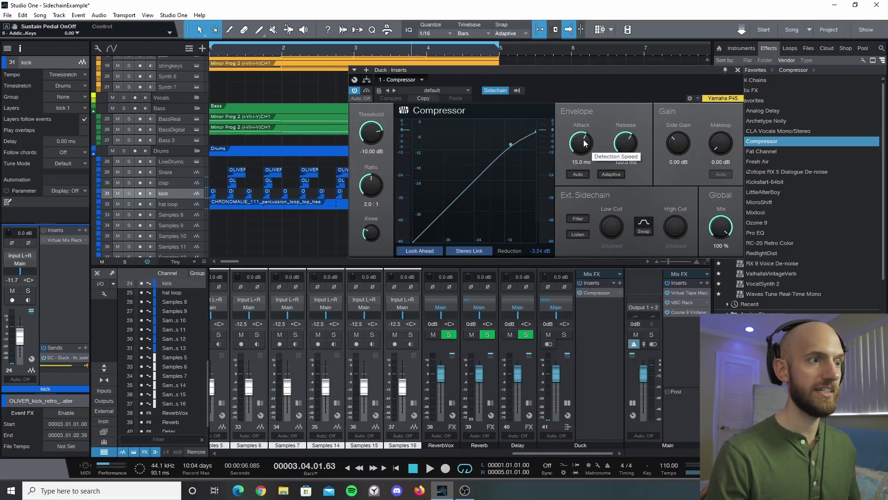
Set 0.57 ms attack, 52.1 ms release, 6.0:1 ratio and a 10.18 dB knee
scroll(582, 144, down, 3)
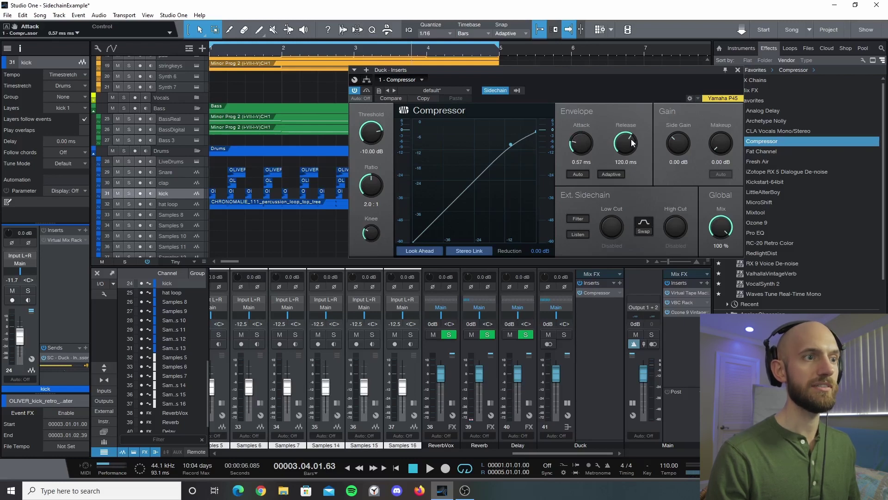
drag(631, 140, 633, 151)
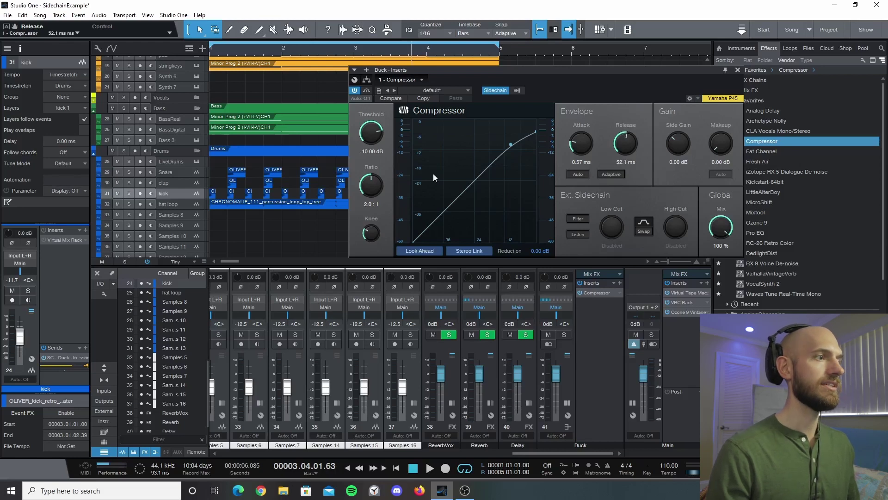
scroll(370, 187, up, 5)
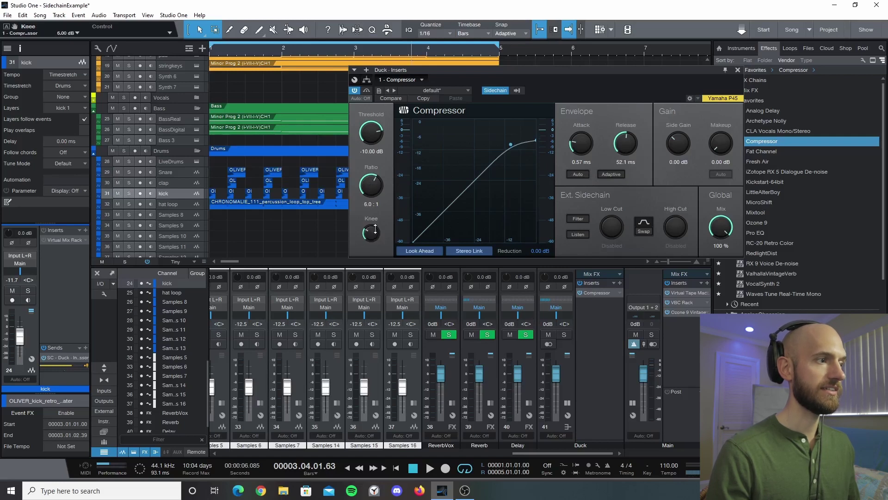
drag(376, 229, 382, 217)
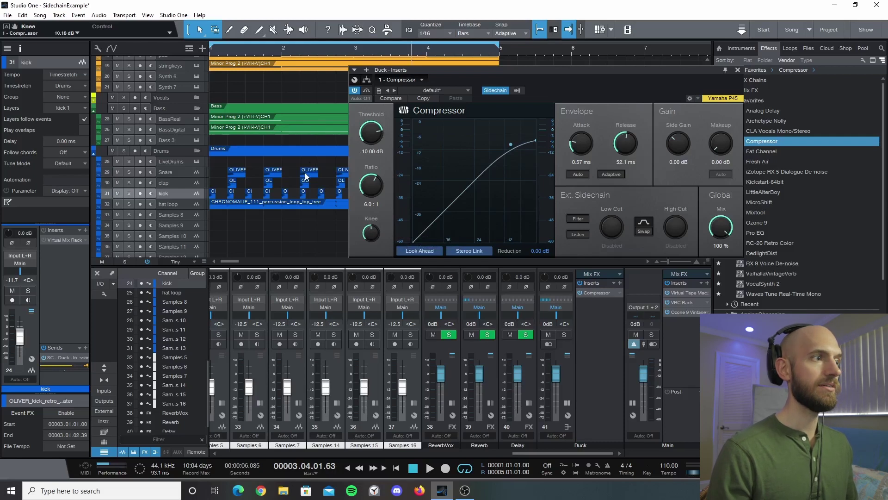
During playback, lower the Duck compressor's threshold to -32.16 dB
key(space)
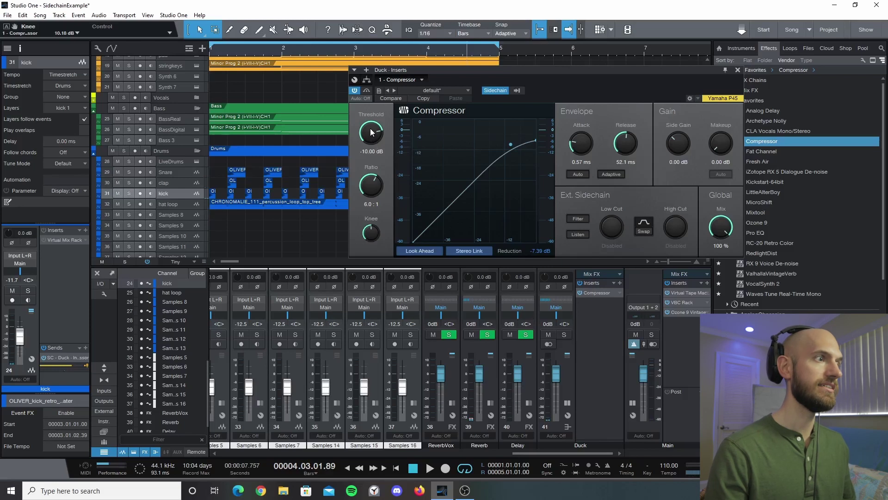
key(space)
scroll(371, 132, down, 6)
scroll(371, 132, down, 9)
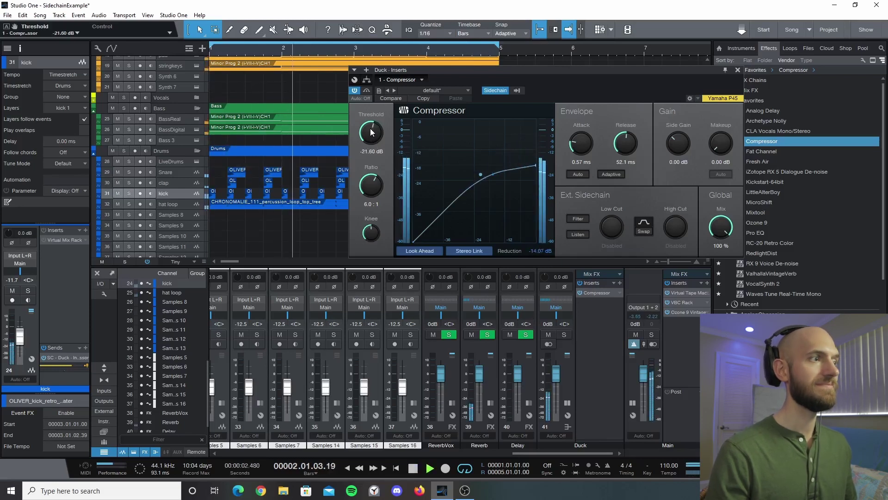
scroll(371, 132, down, 6)
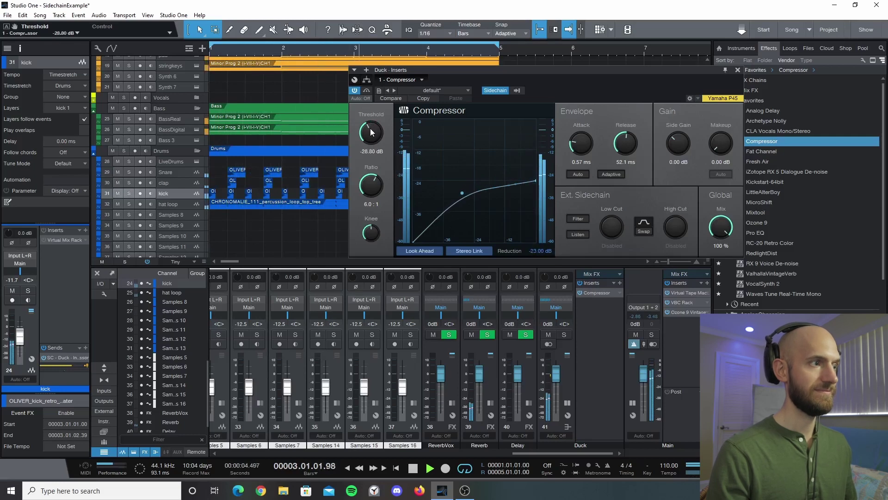
scroll(371, 132, down, 1)
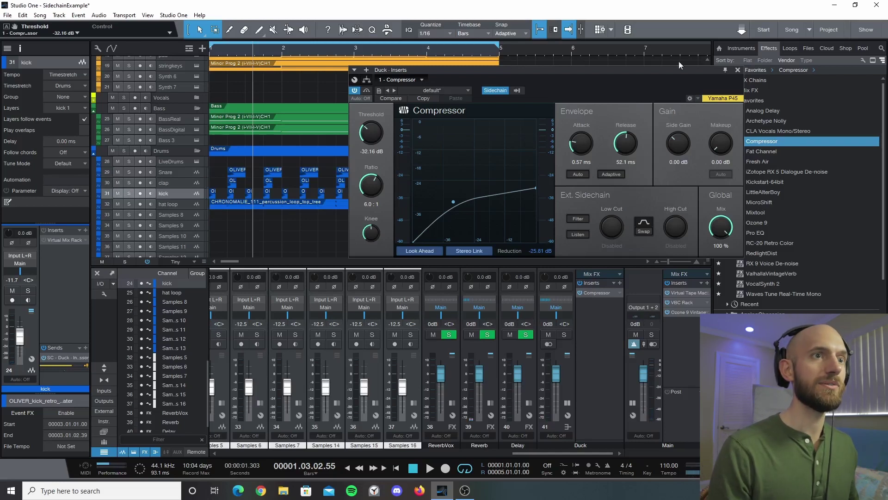
Close the compressor, check the pad and Keys 2 routing to Duck, and select the Duck bus
click(738, 70)
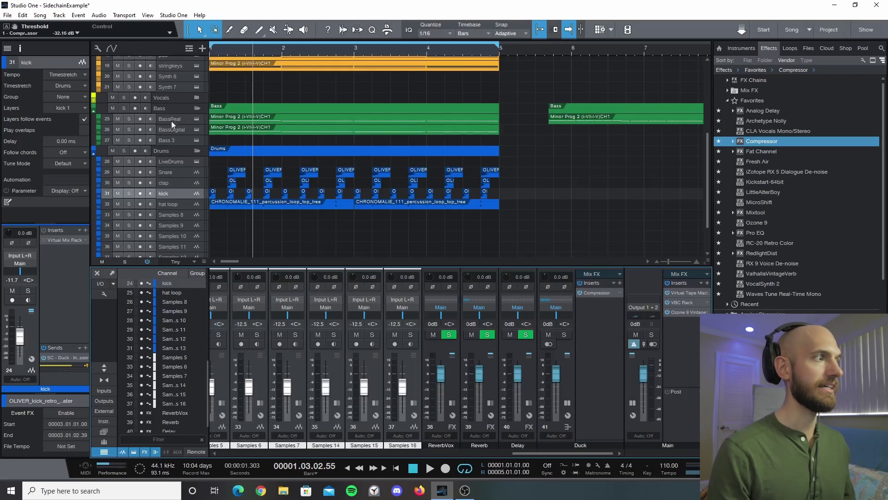
scroll(181, 134, up, 5)
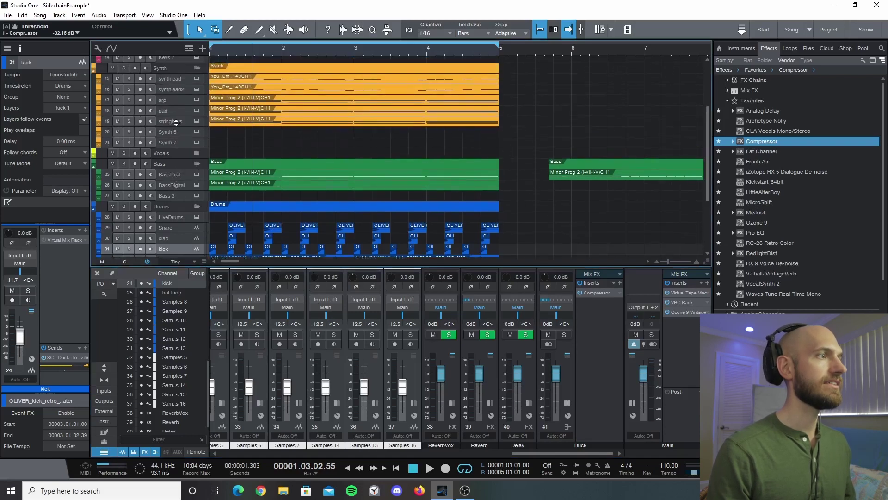
click(179, 111)
scroll(178, 112, up, 6)
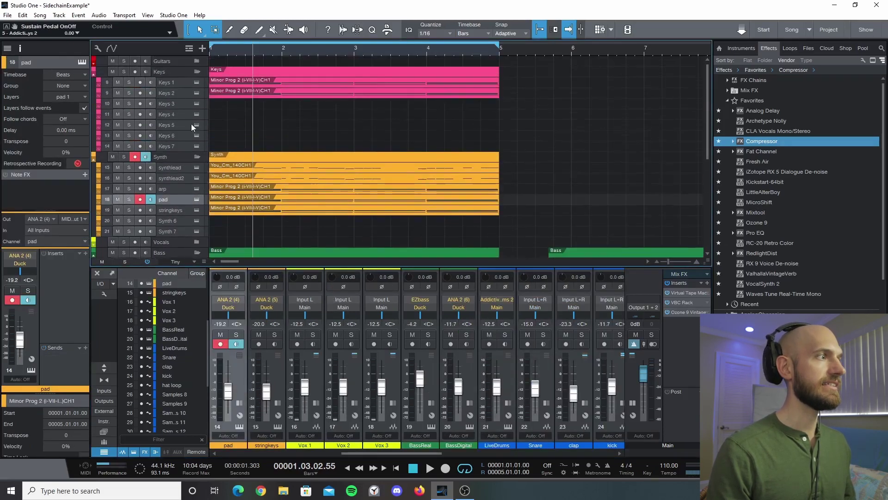
click(177, 91)
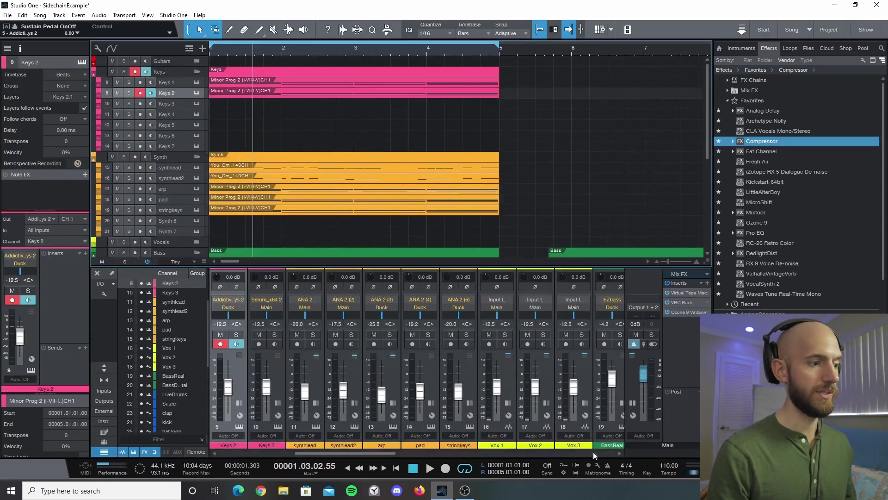
drag(378, 454, 637, 448)
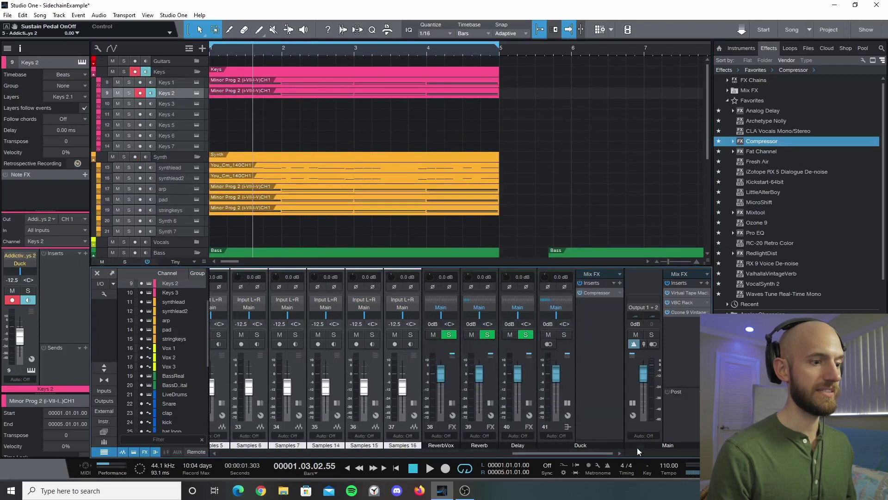
click(602, 390)
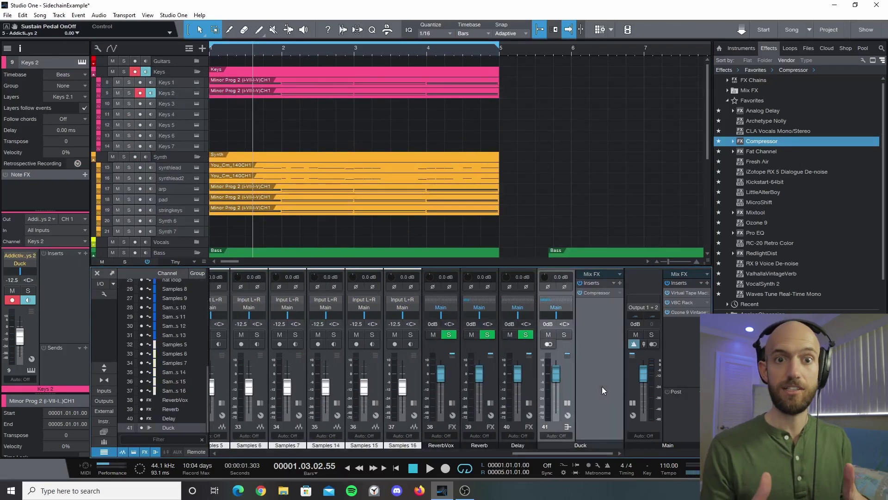
double_click(601, 294)
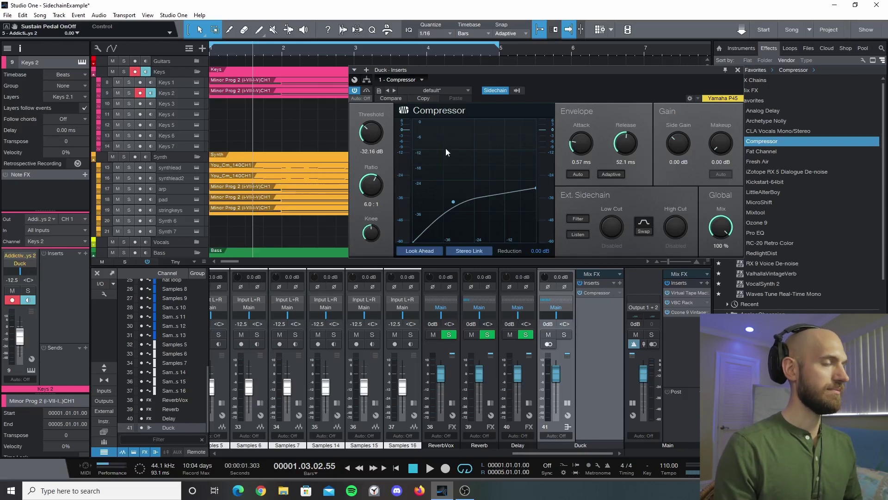
click(738, 70)
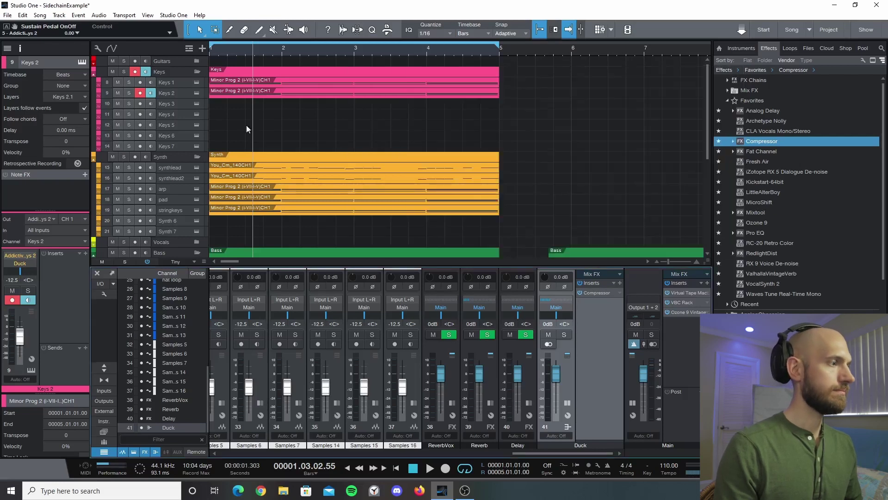
scroll(176, 208, down, 3)
scroll(180, 209, down, 2)
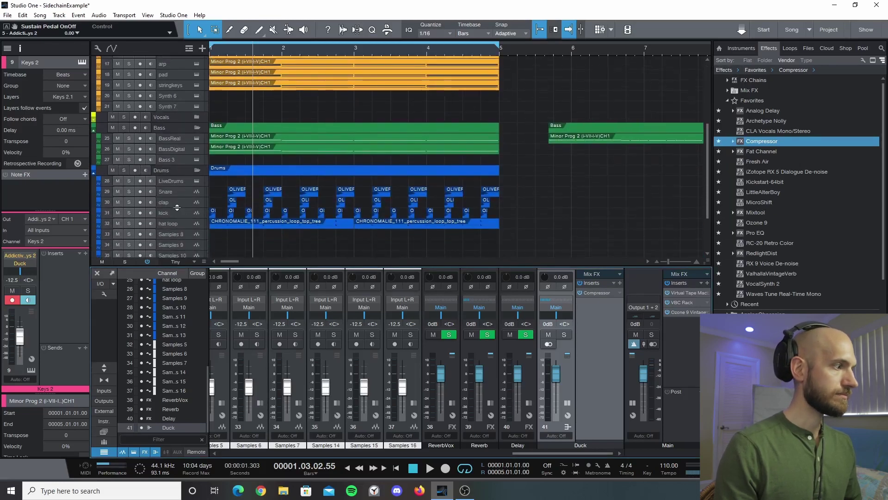
click(170, 213)
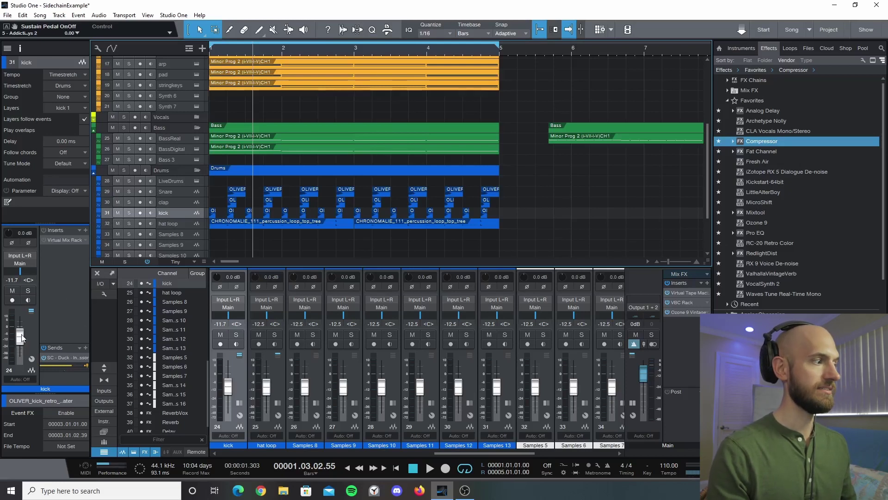
key(space)
drag(21, 337, 26, 401)
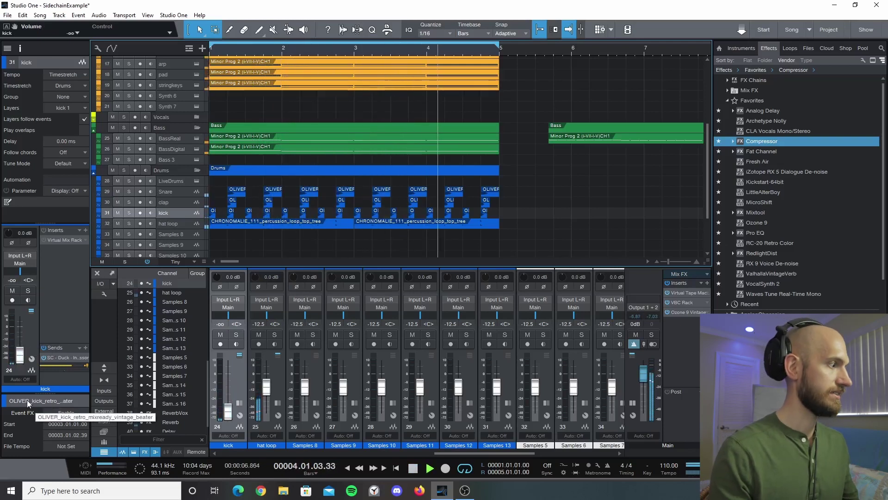
key(ctrl+z)
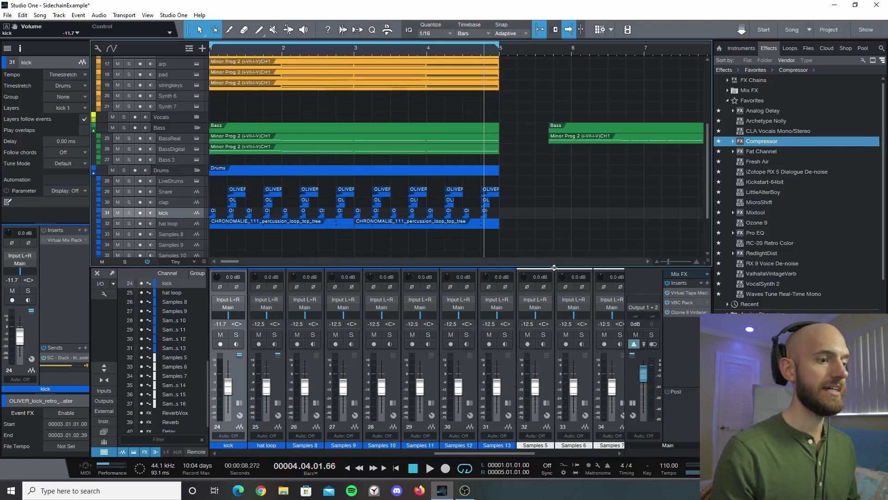
Reopen the Duck compressor, audition a threshold near -45 dB, then settle on -35.04 dB
drag(463, 456, 601, 452)
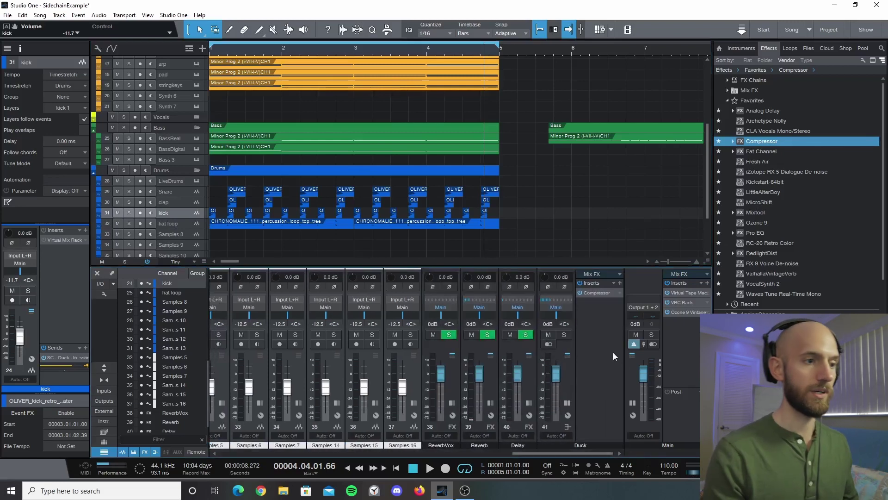
click(597, 292)
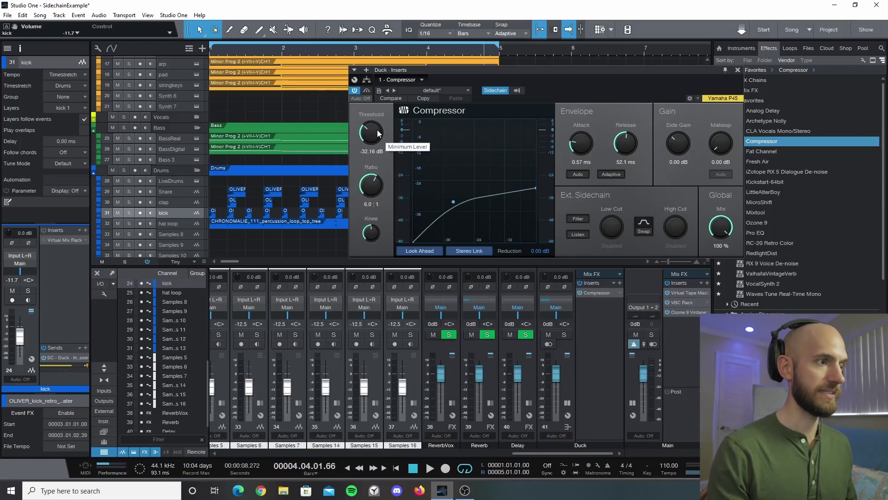
key(space)
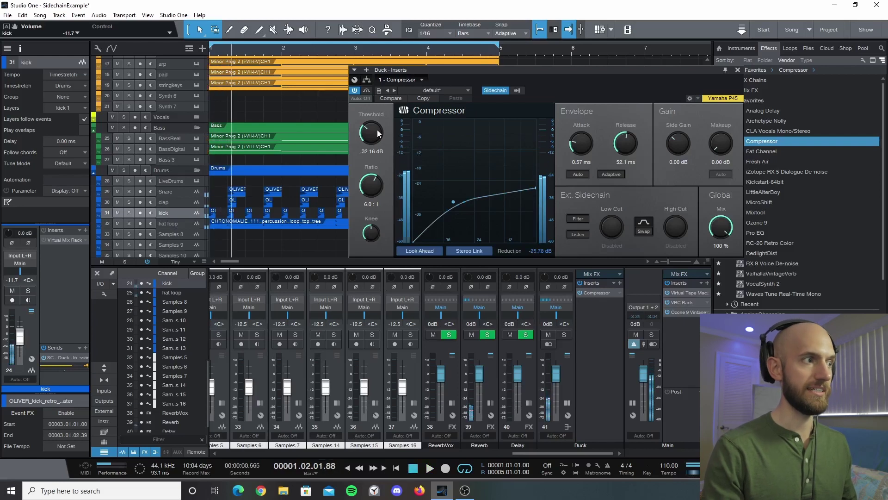
drag(378, 134, 377, 156)
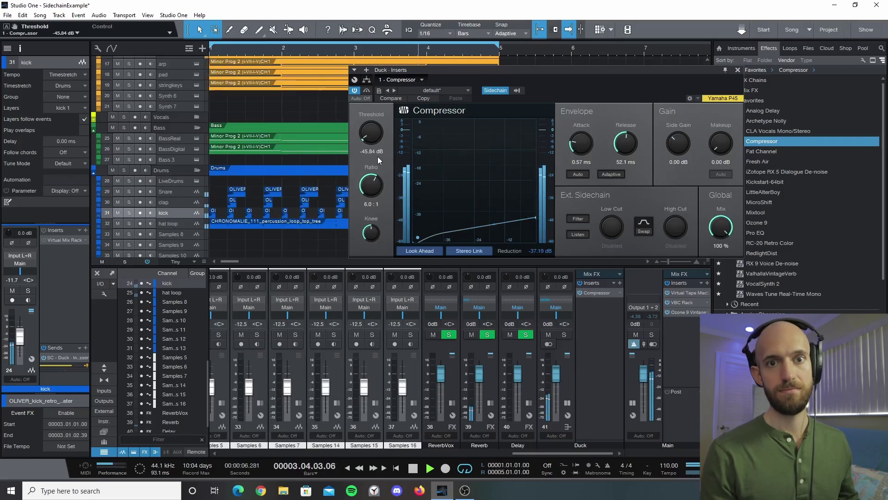
key(space)
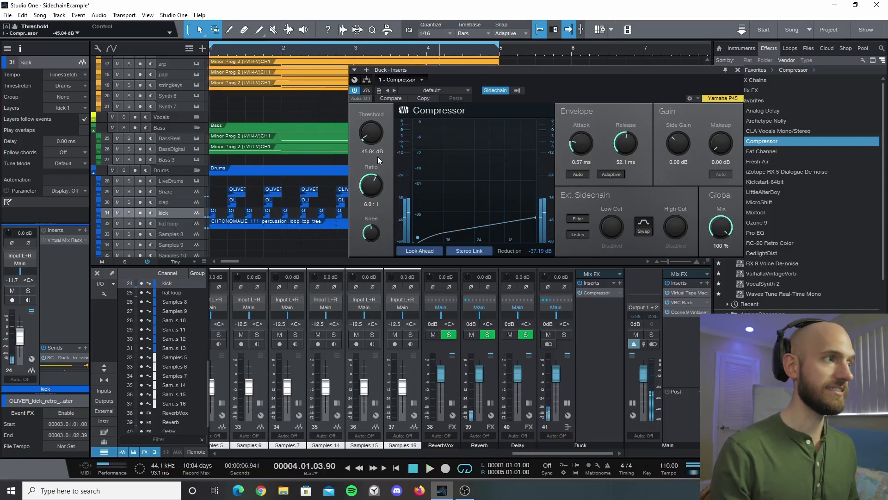
drag(378, 156, 377, 130)
scroll(377, 130, up, 8)
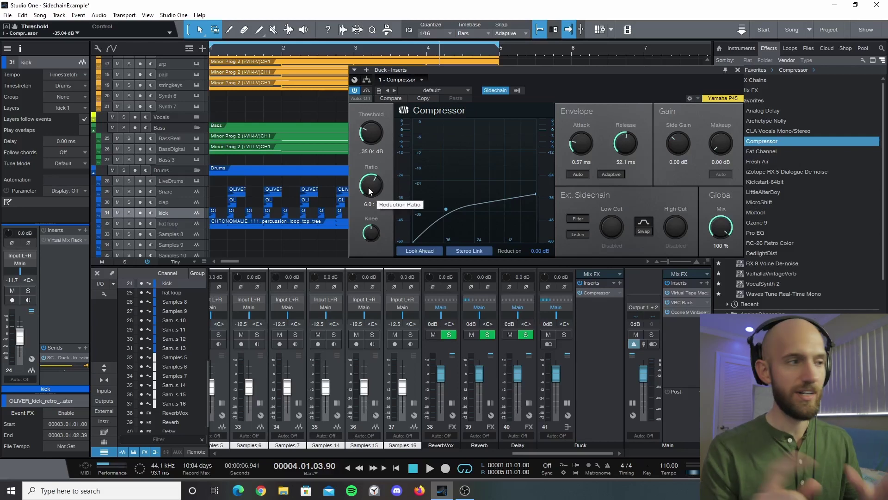
While auditioning, set the attack to 0.45 ms and the threshold to -40.32 dB
click(586, 143)
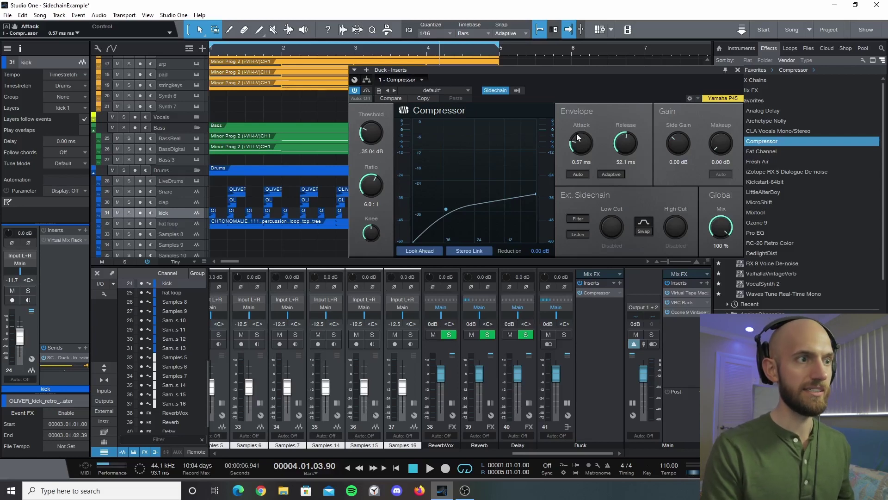
key(space)
mouse_move(583, 147)
mouse_down()
mouse_move(591, 102)
mouse_move(590, 156)
mouse_up()
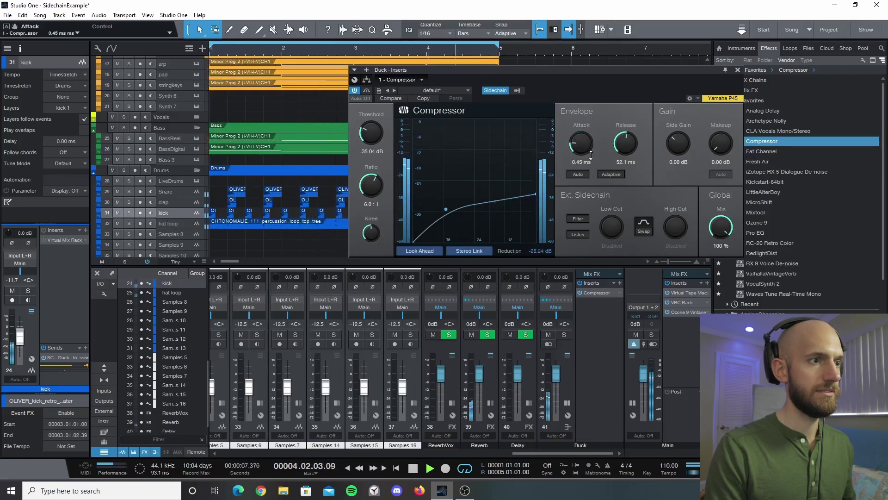
key(space)
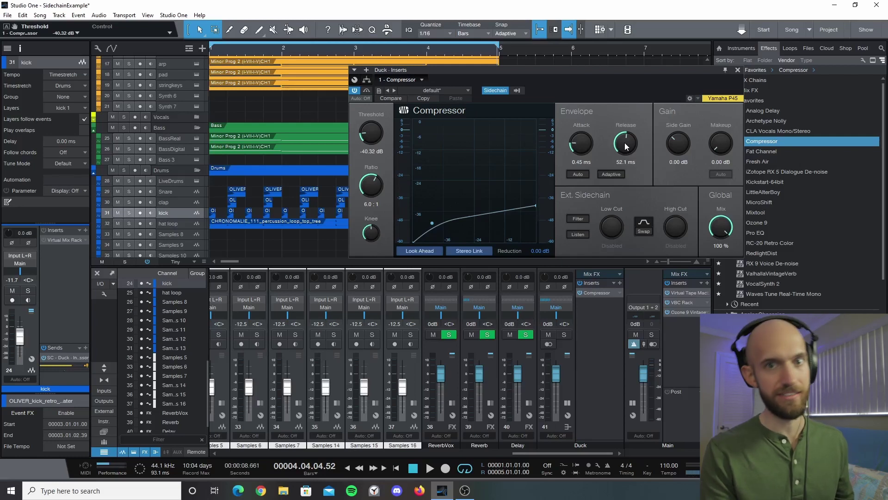
Audition the Duck compressor's release during playback, trying short and long values before settling at 60.6 ms
key(space)
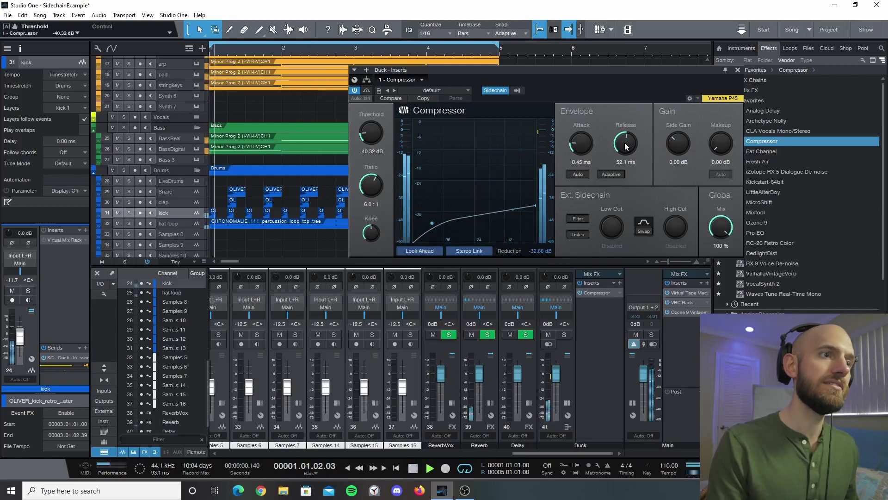
drag(626, 147, 629, 181)
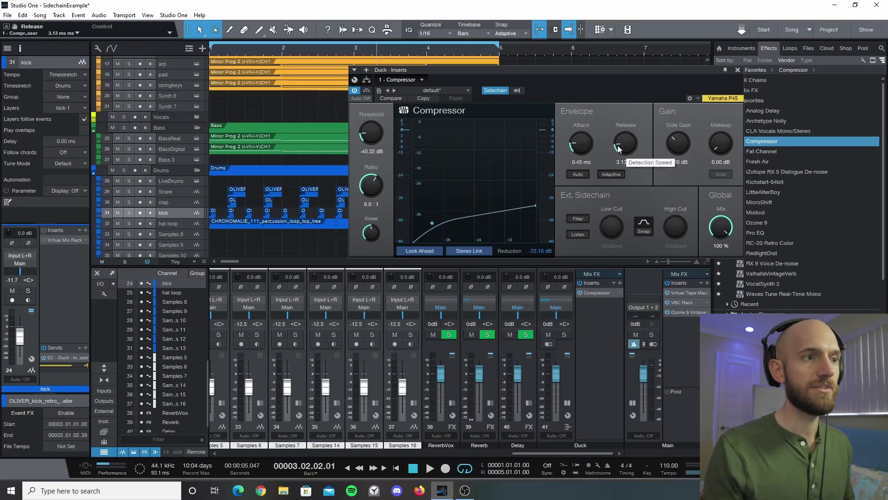
drag(618, 148, 622, 147)
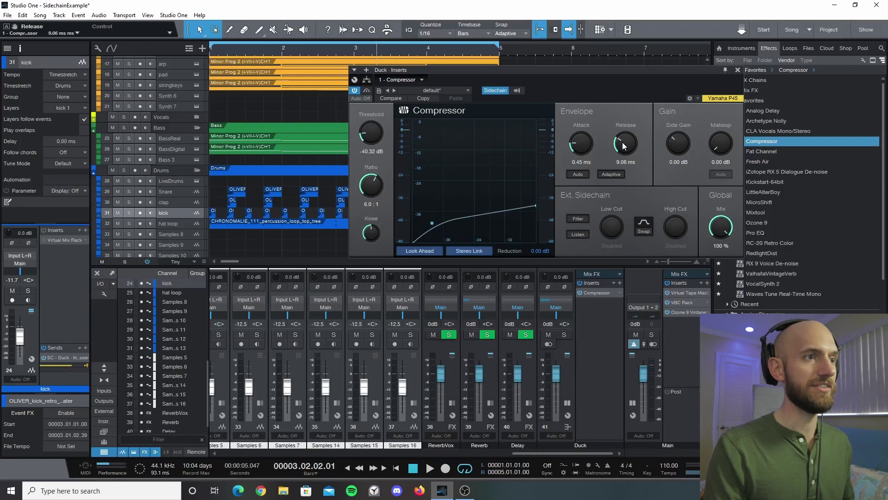
drag(623, 143, 627, 137)
key(space)
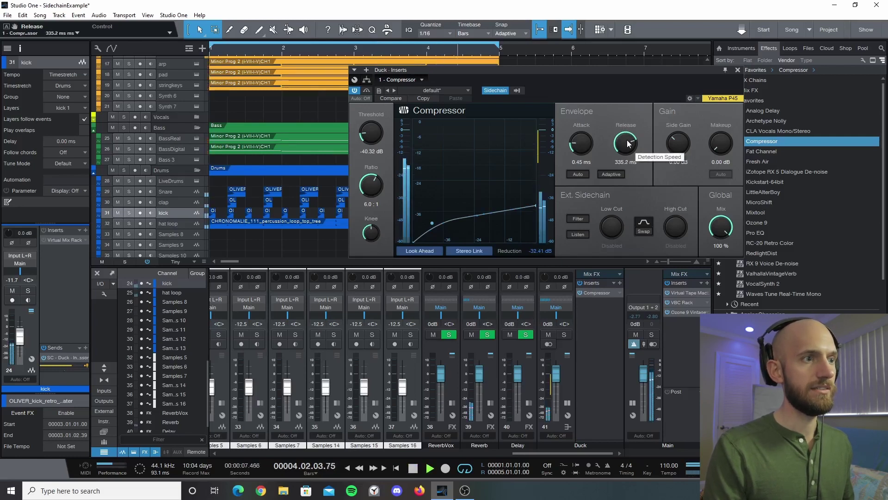
scroll(627, 143, down, 3)
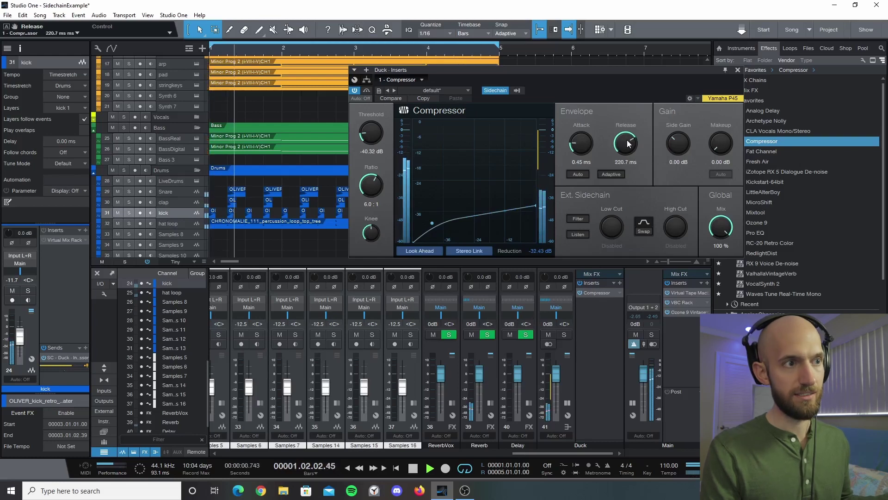
scroll(627, 143, down, 2)
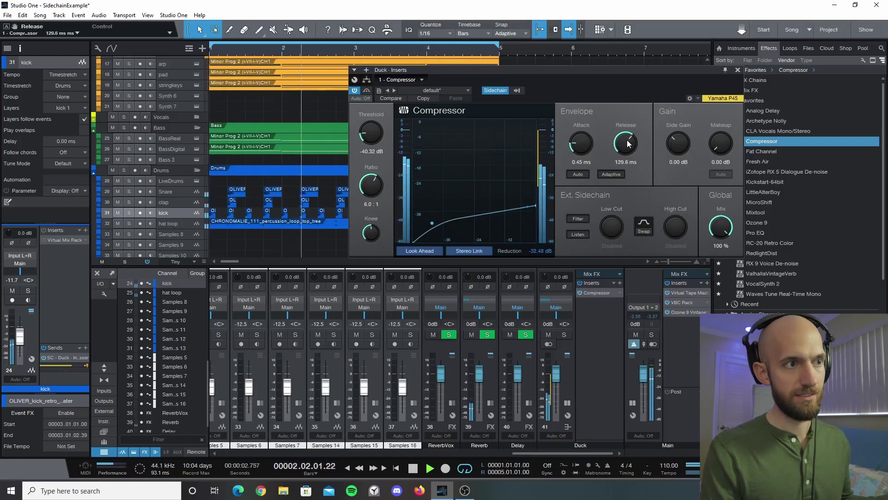
scroll(627, 143, down, 2)
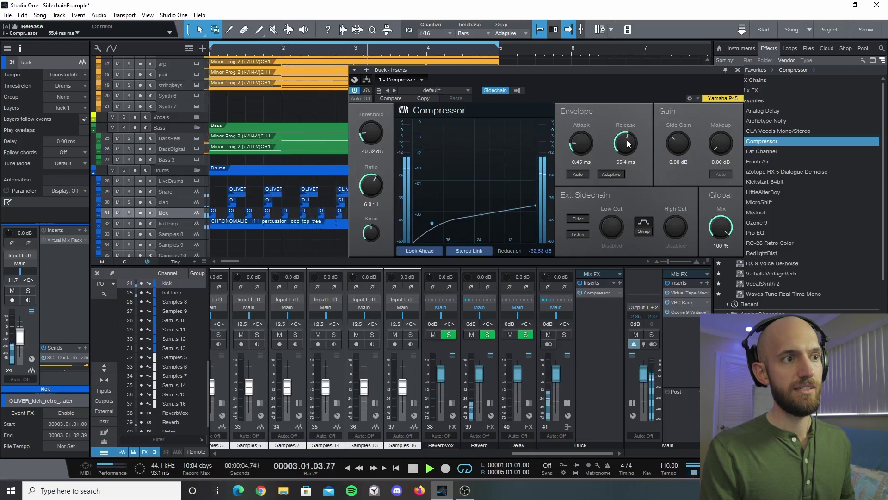
scroll(627, 143, down, 1)
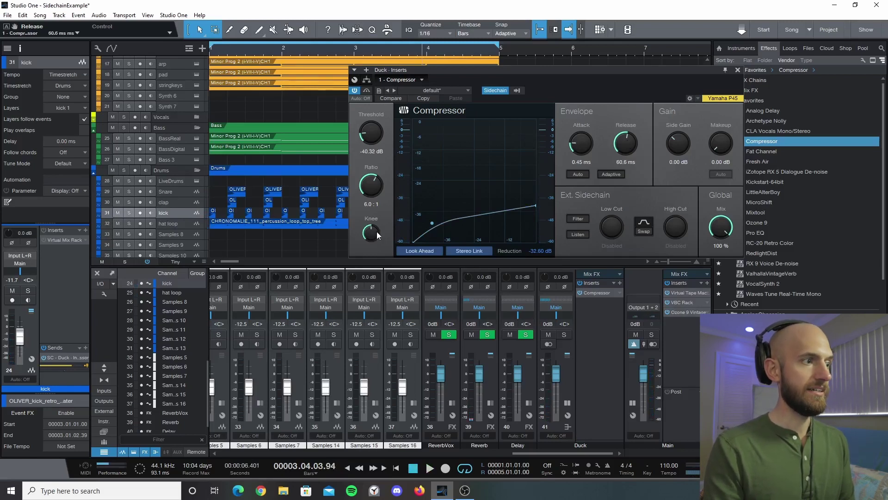
Set a hard 0.10 dB knee and audition the ducking, dropping and restoring the kick volume
mouse_move(374, 235)
drag(375, 235, 377, 319)
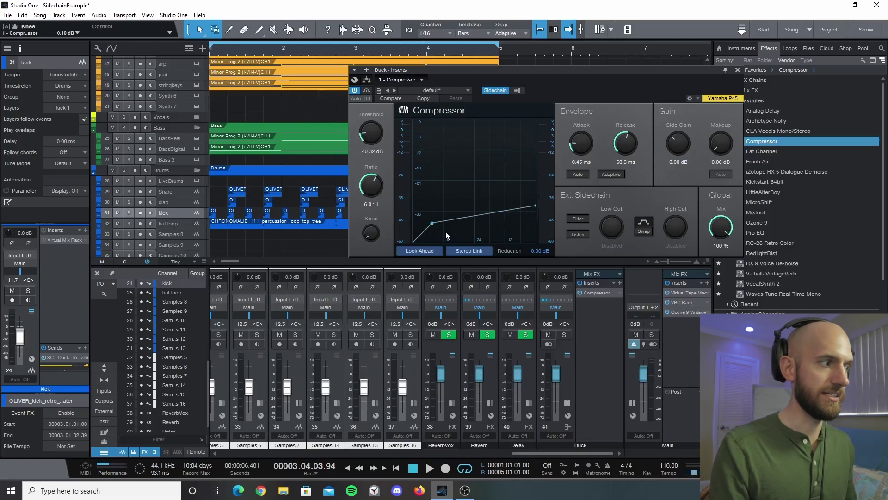
key(space)
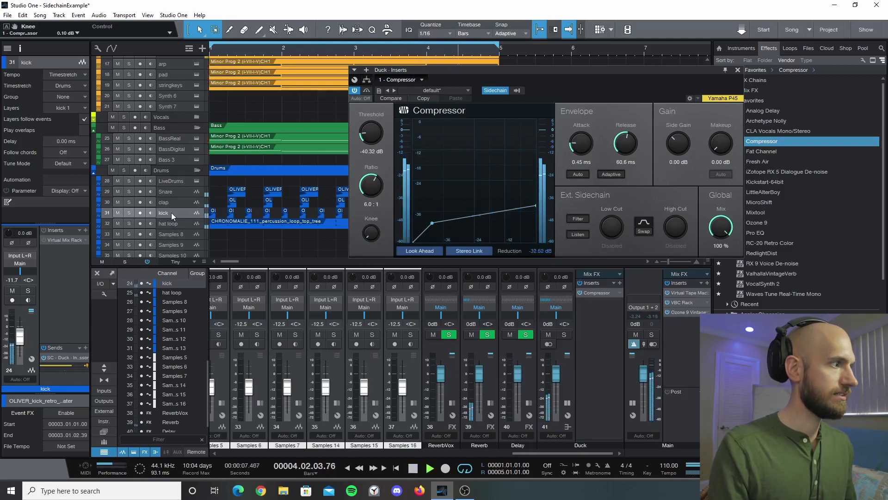
drag(19, 336, 19, 374)
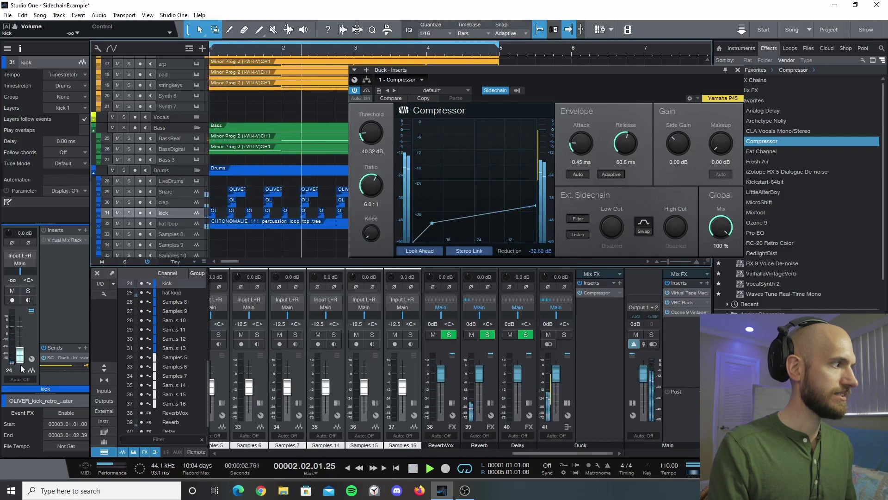
drag(20, 357, 20, 336)
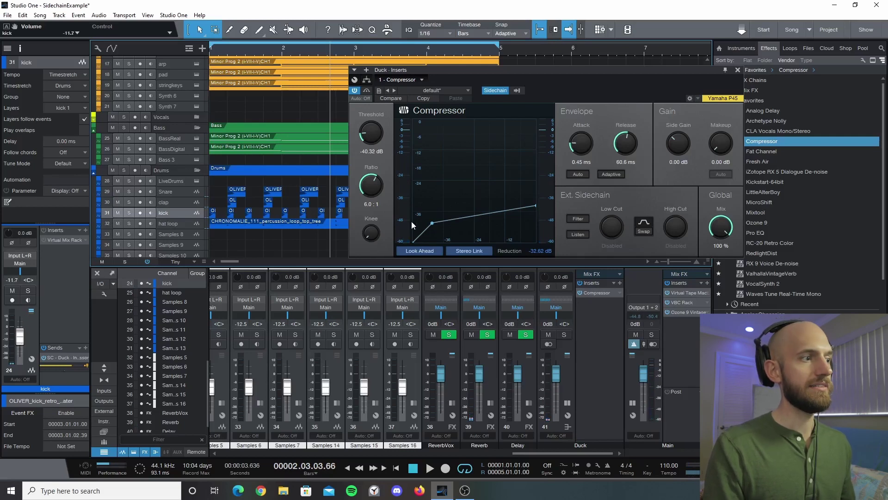
Soften the knee to 9.85 dB and close the Duck compressor window
drag(371, 233, 374, 187)
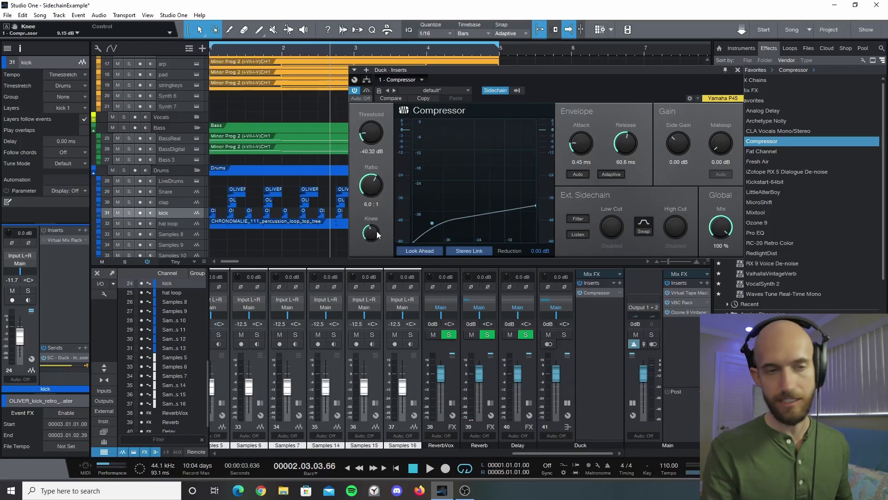
mouse_move(376, 235)
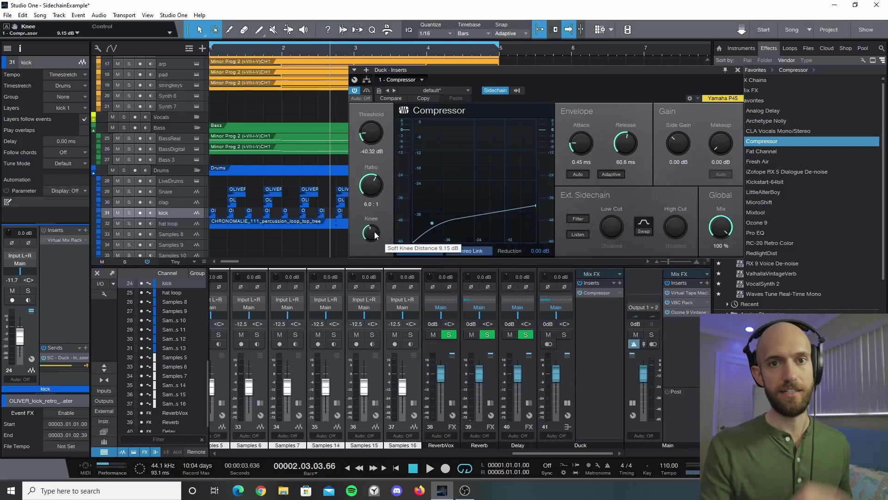
drag(376, 235, 375, 232)
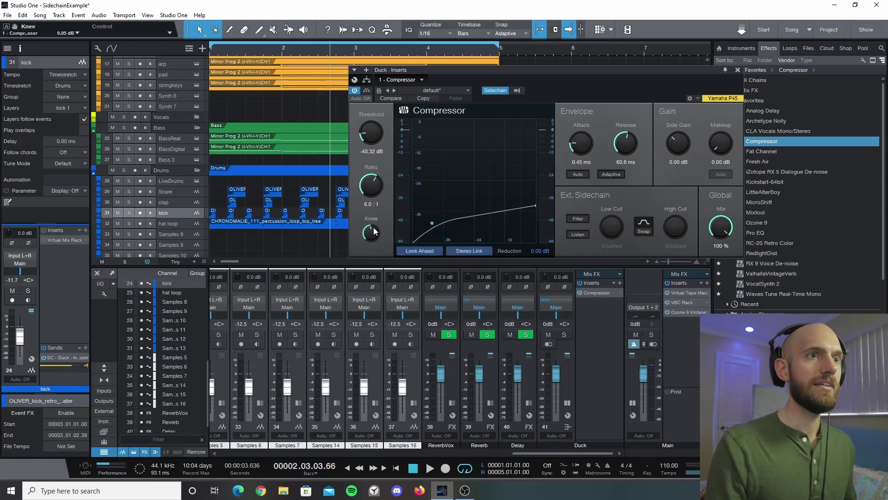
click(739, 70)
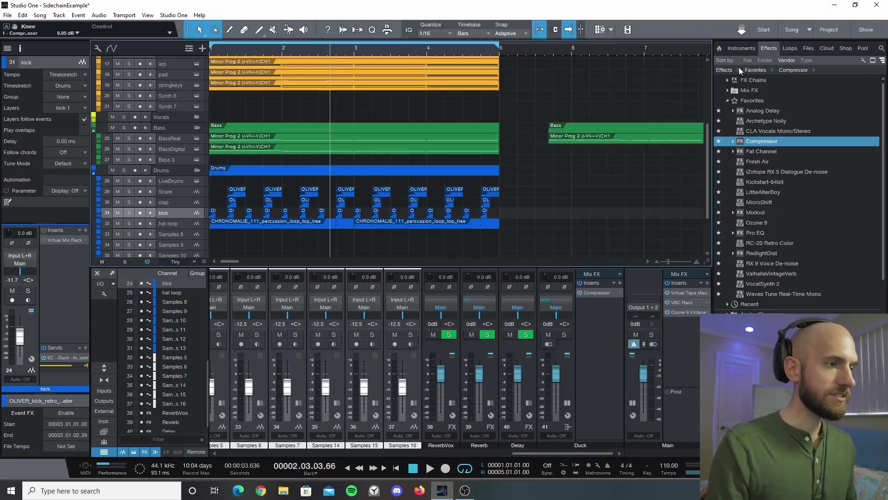
Duplicate the kick track completely as kick 2, mute the original kick, and pull kick 2's fader to -oo
right_click(174, 212)
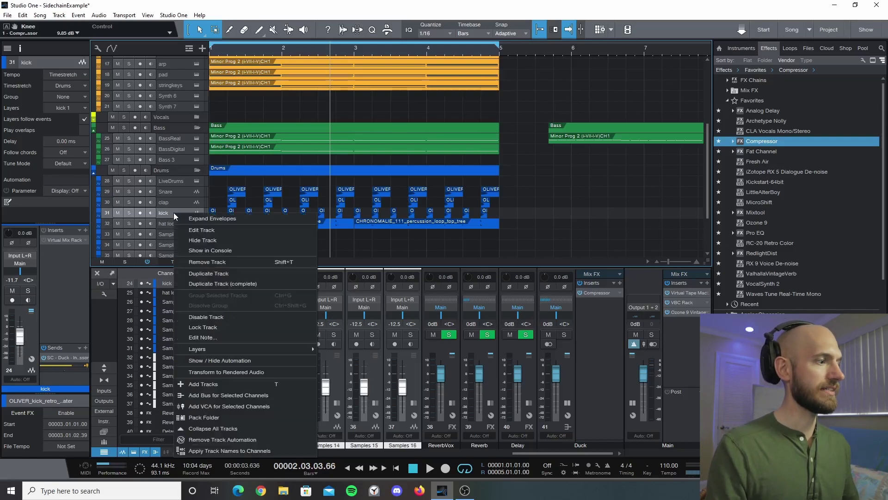
click(194, 284)
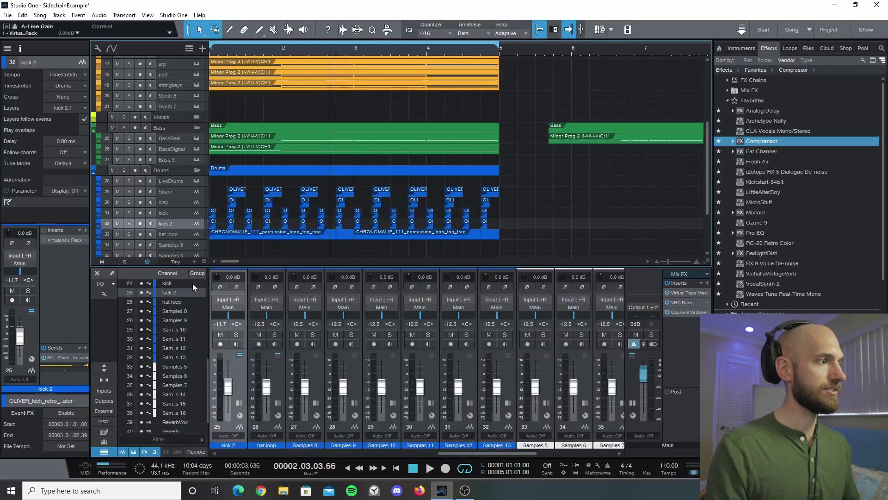
click(117, 213)
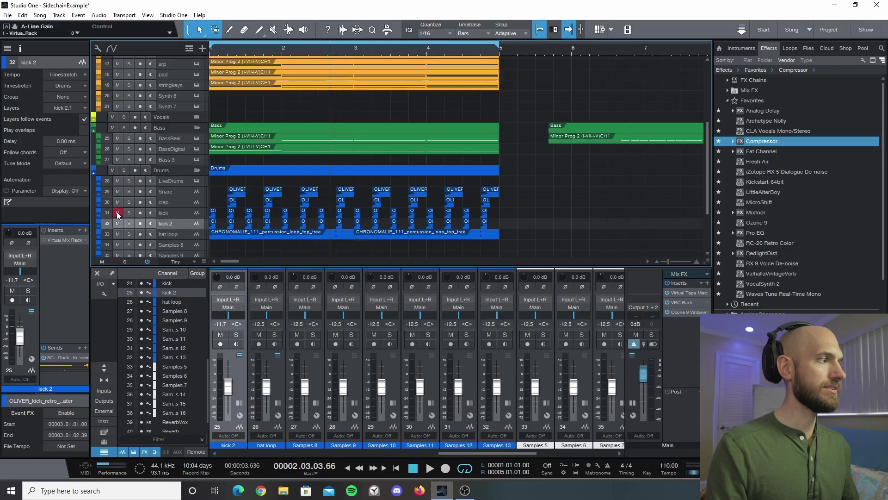
click(179, 212)
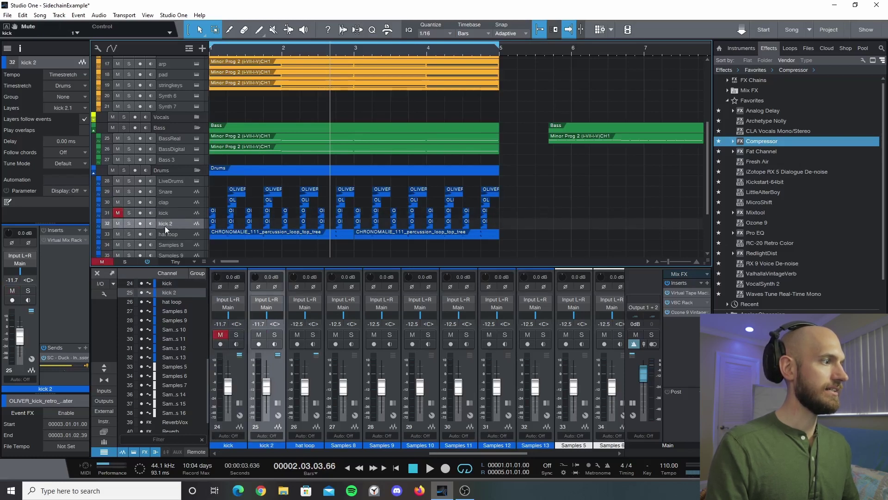
drag(18, 336, 19, 358)
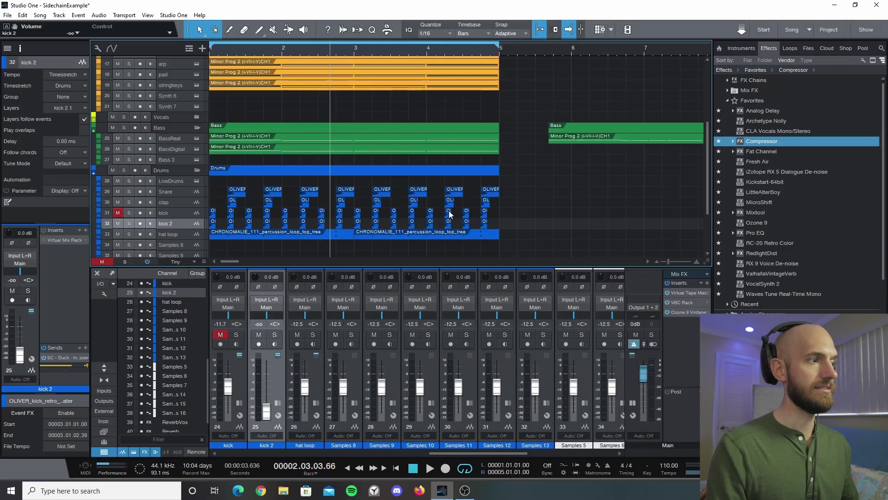
Play back briefly, then unmute and reselect the original kick track
key(space)
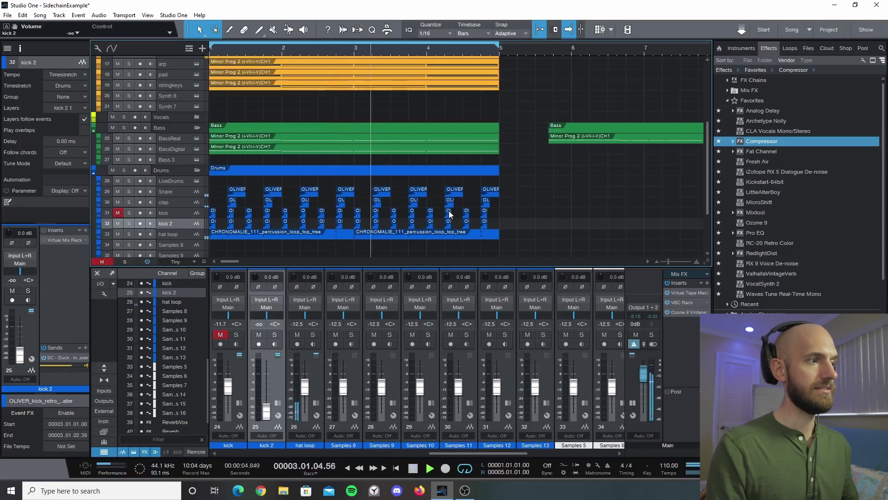
key(space)
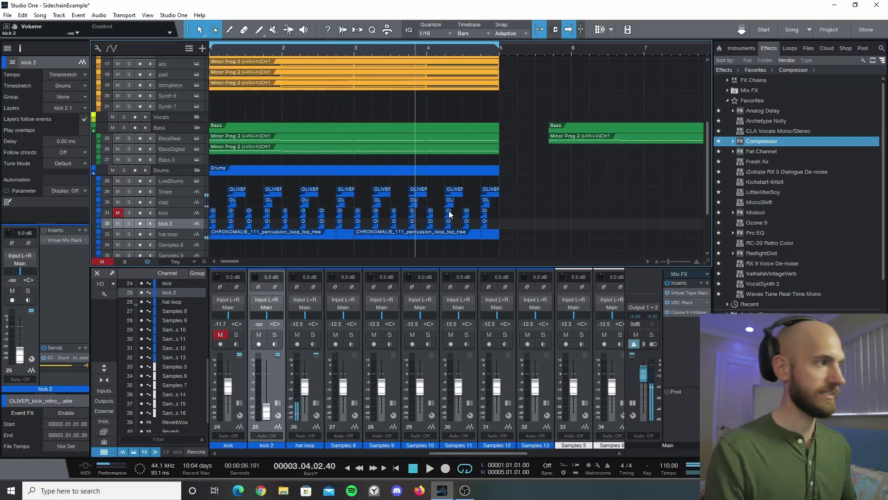
click(118, 213)
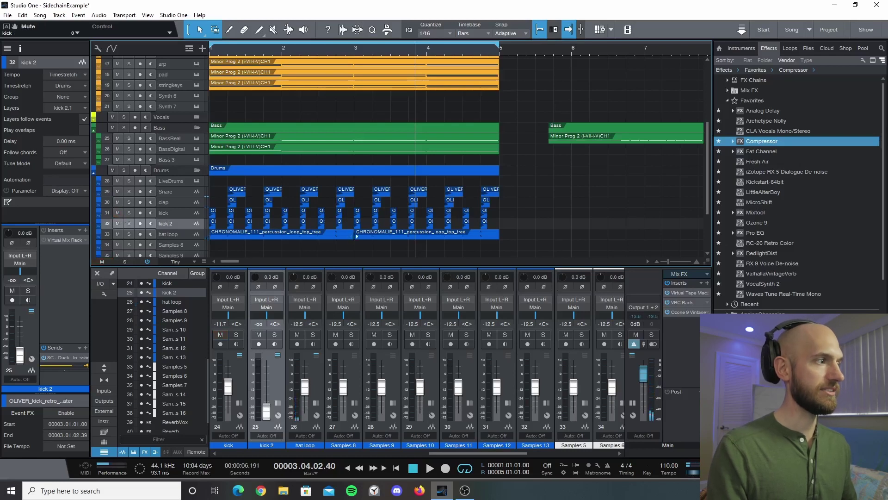
click(176, 215)
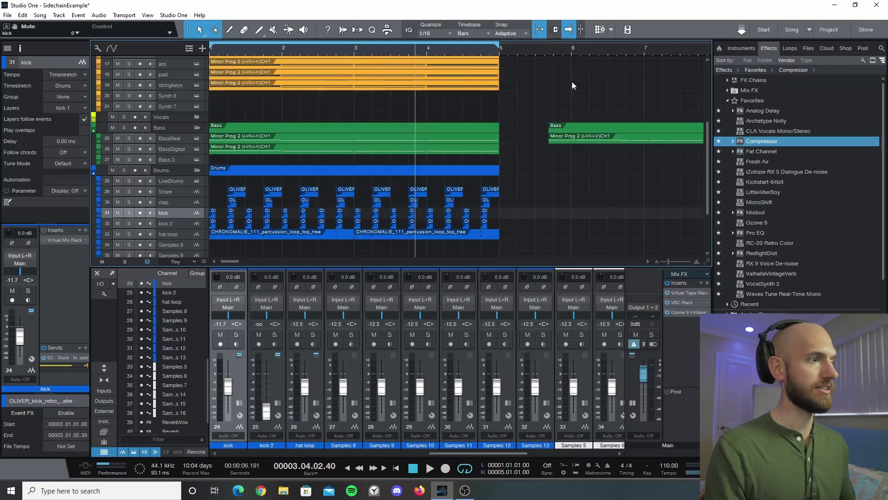
Repeat all of kick 2's events after bar 5, then select a kick event and the Kickstart-64bit effect
click(179, 223)
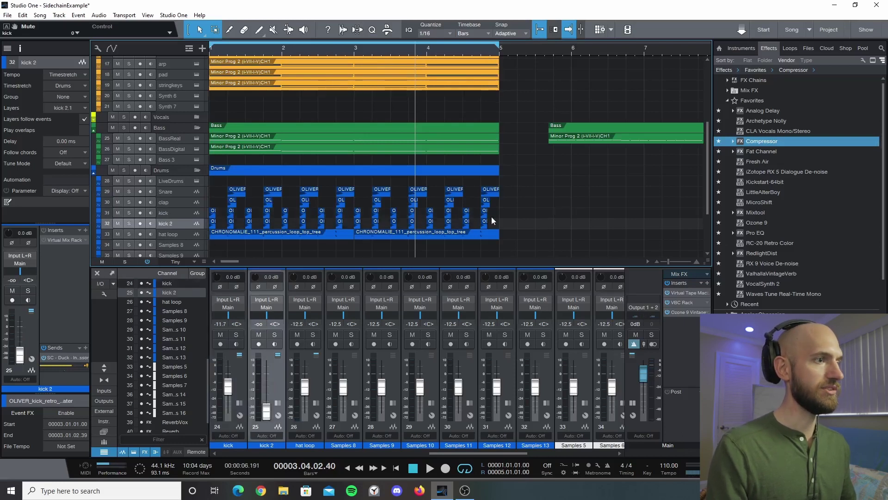
drag(502, 217, 202, 222)
key(d)
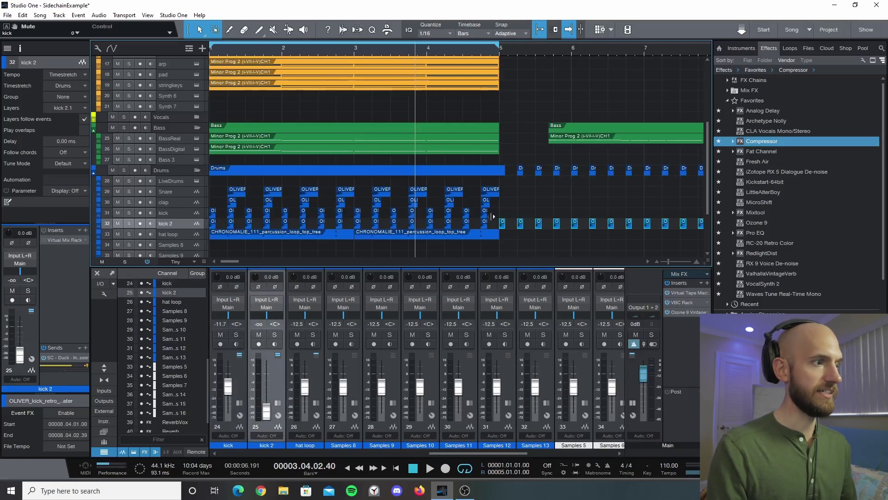
click(227, 212)
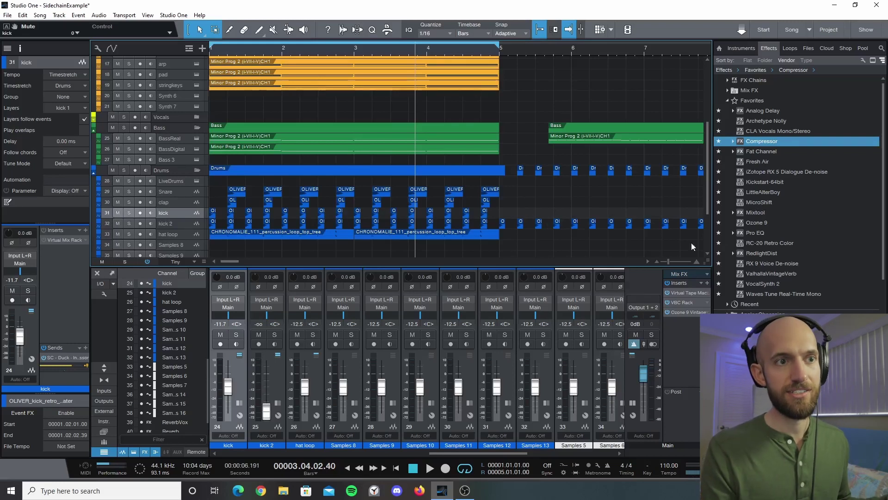
click(770, 181)
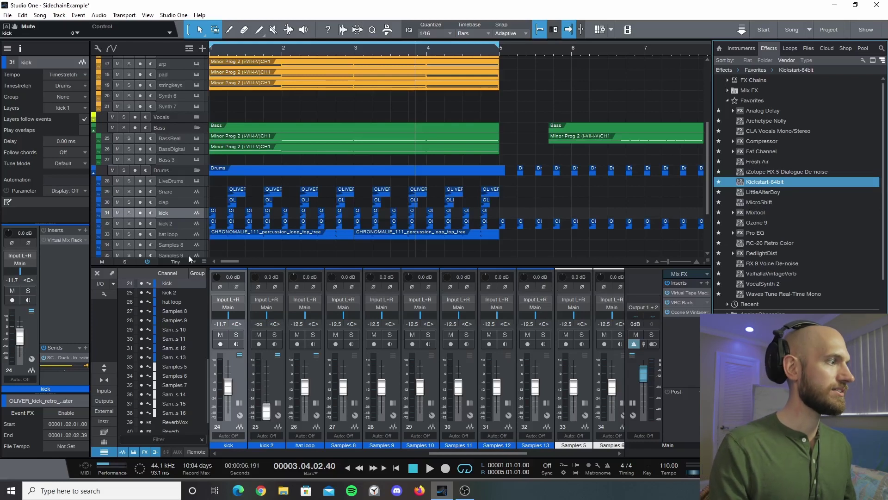
Mute and remove the kick 2 track
click(117, 224)
click(170, 224)
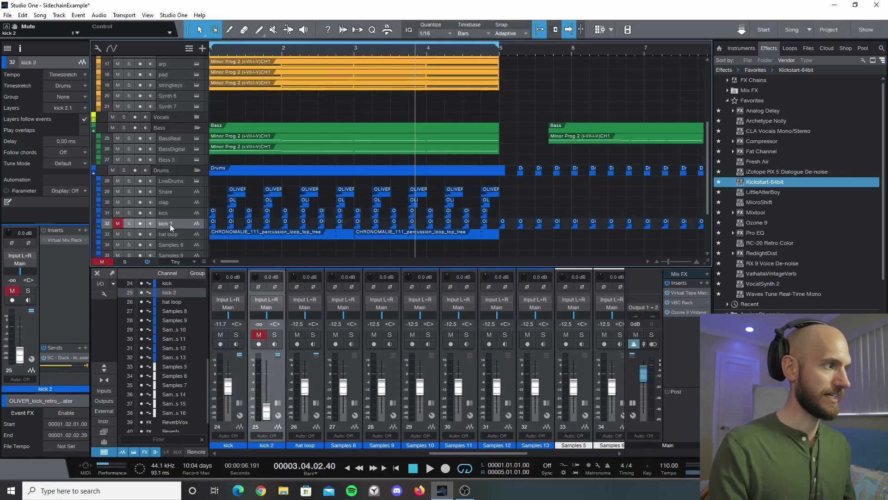
right_click(170, 224)
click(199, 276)
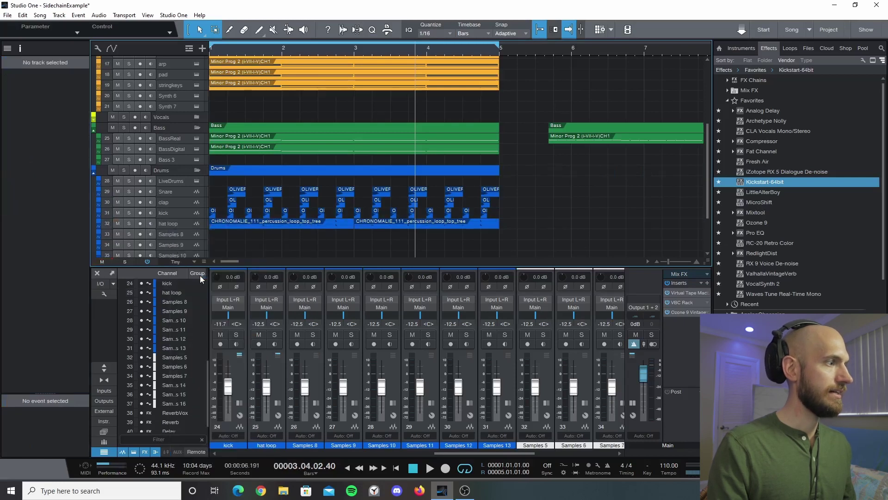
Shift the kick track's events later to start at 1.02.02, then return the song position to the start
click(231, 214)
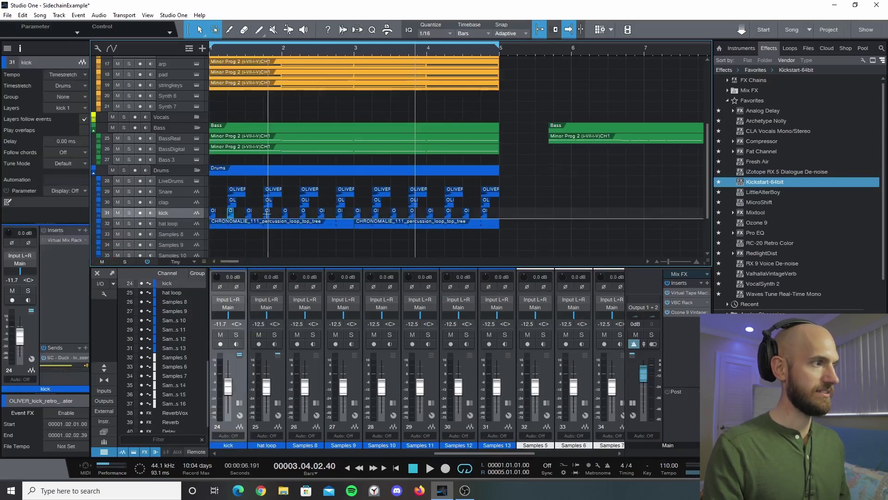
click(267, 219)
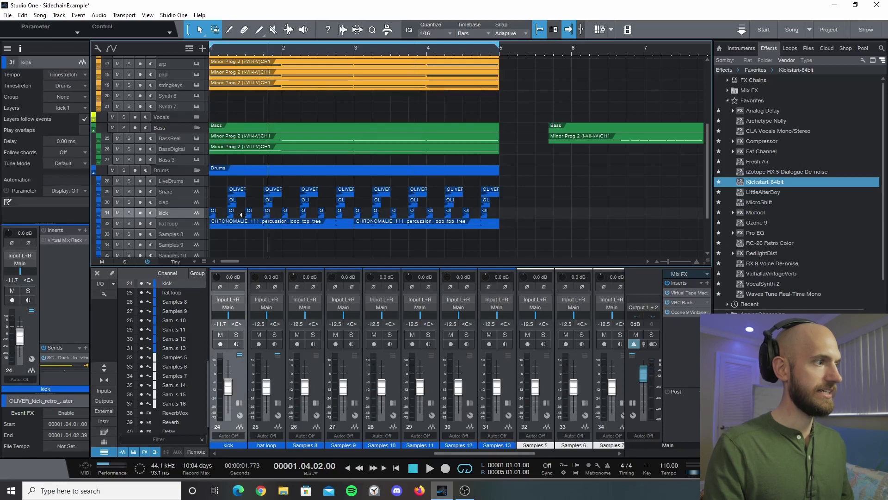
drag(233, 218, 303, 220)
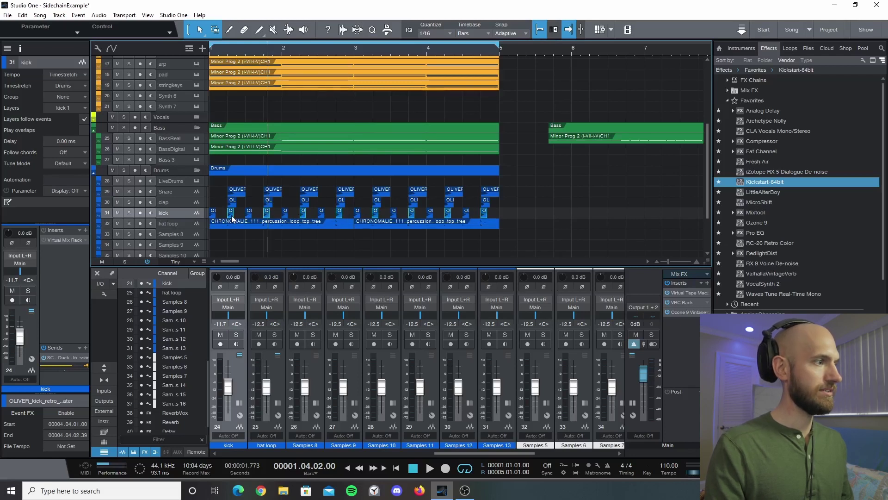
drag(232, 216, 234, 215)
click(271, 245)
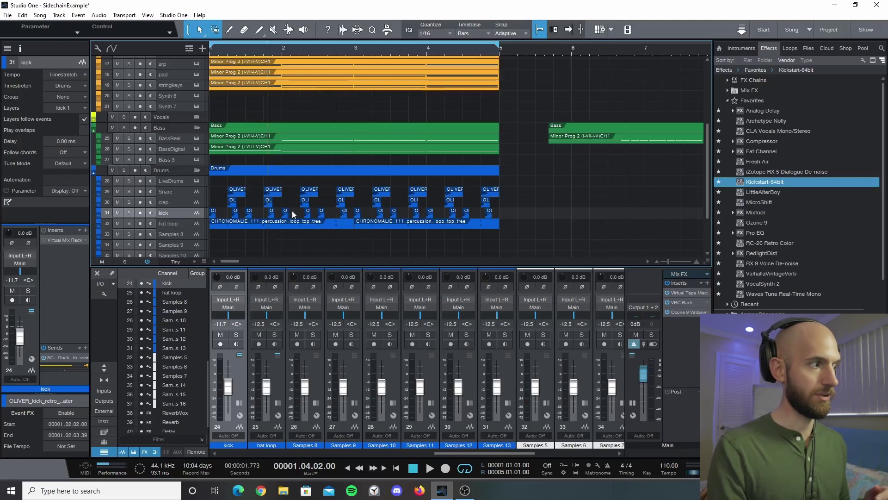
click(397, 468)
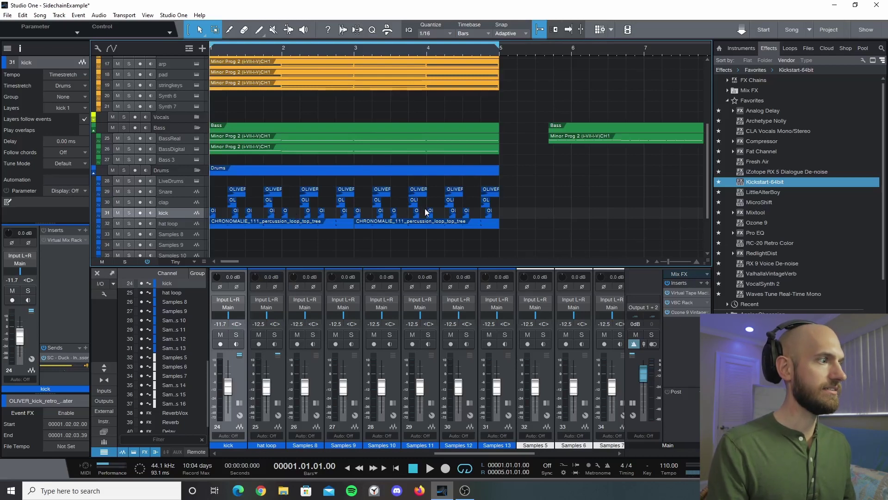
key(space)
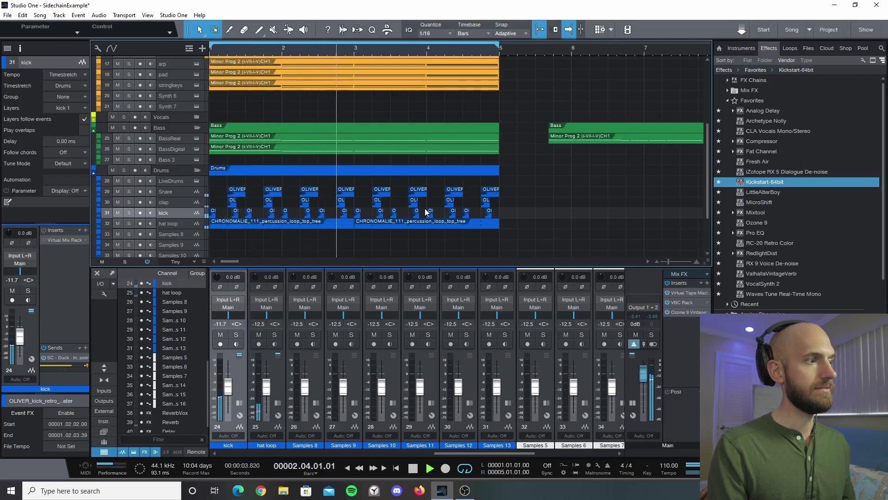
key(space)
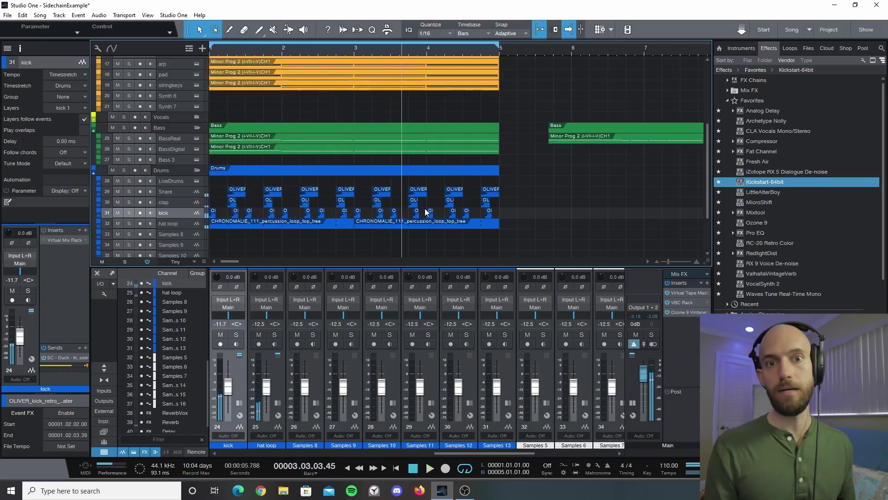